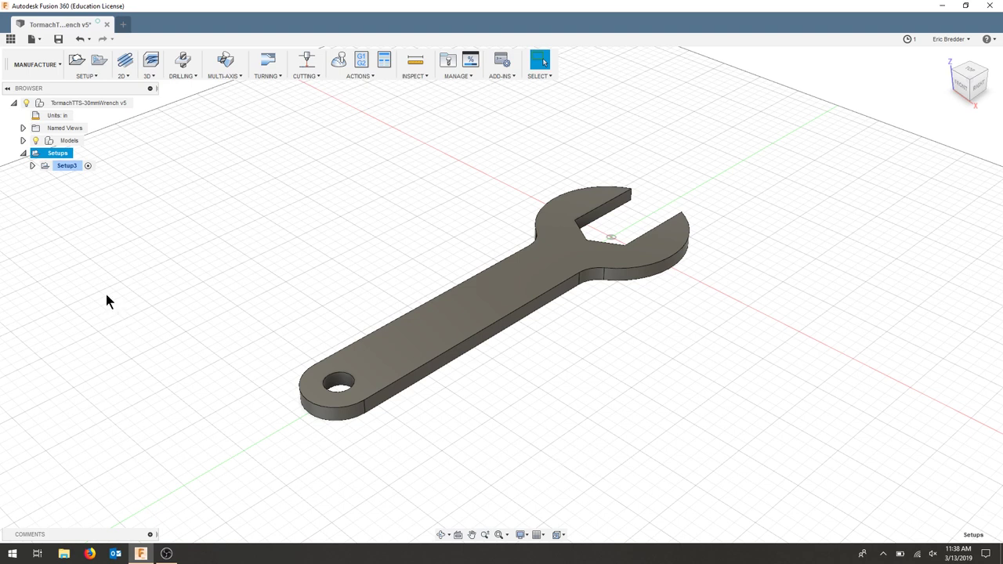
- Create a milling setup oriented by X and Y axes, with X along the wrench handle's long edge and the Y axis flipped
click(76, 62)
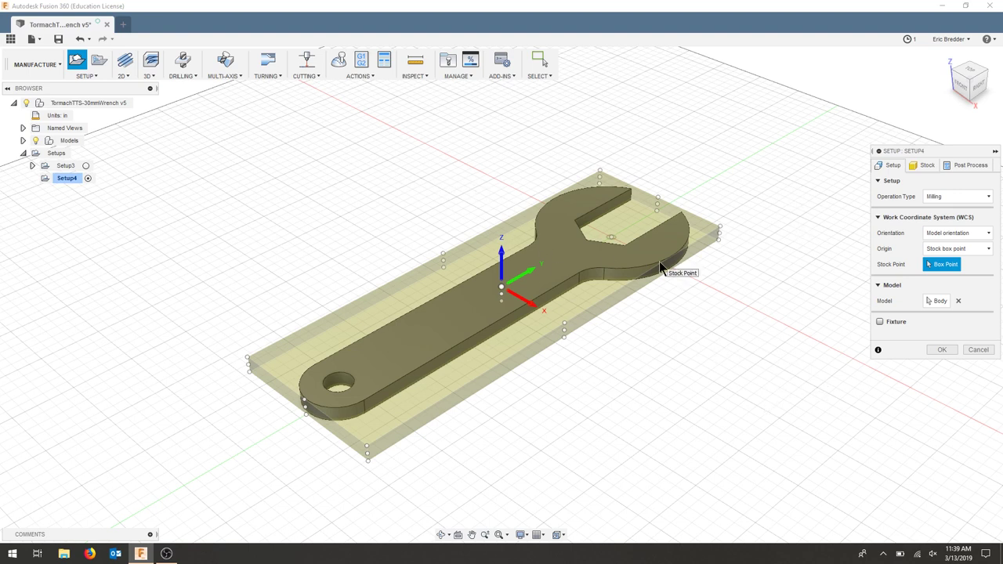
click(987, 233)
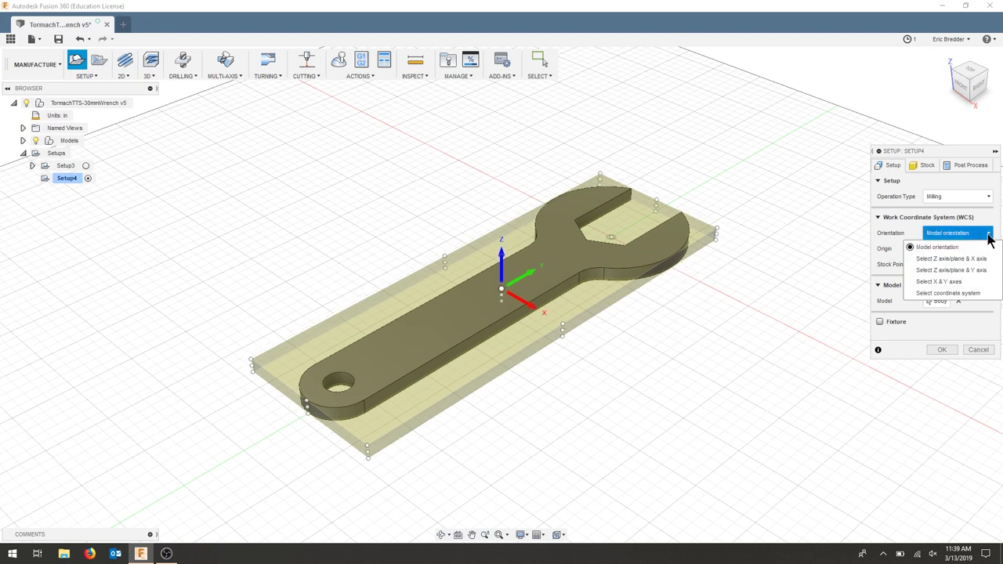
click(965, 283)
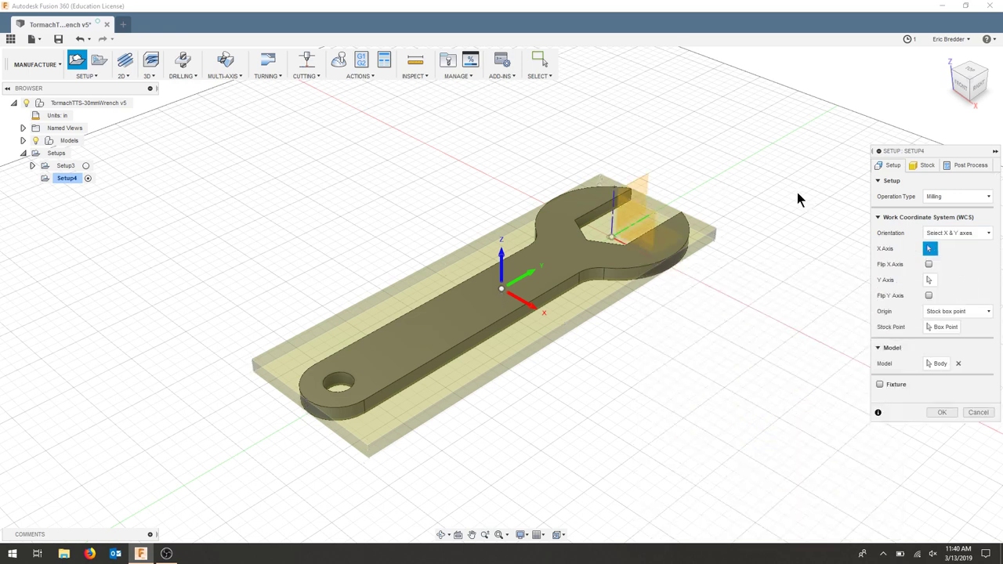
click(929, 280)
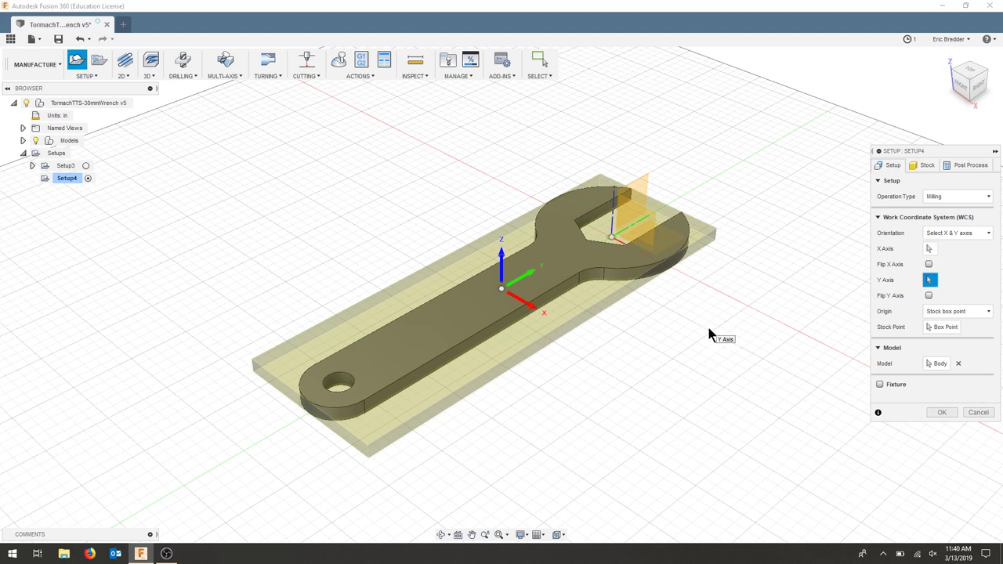
click(929, 249)
click(474, 334)
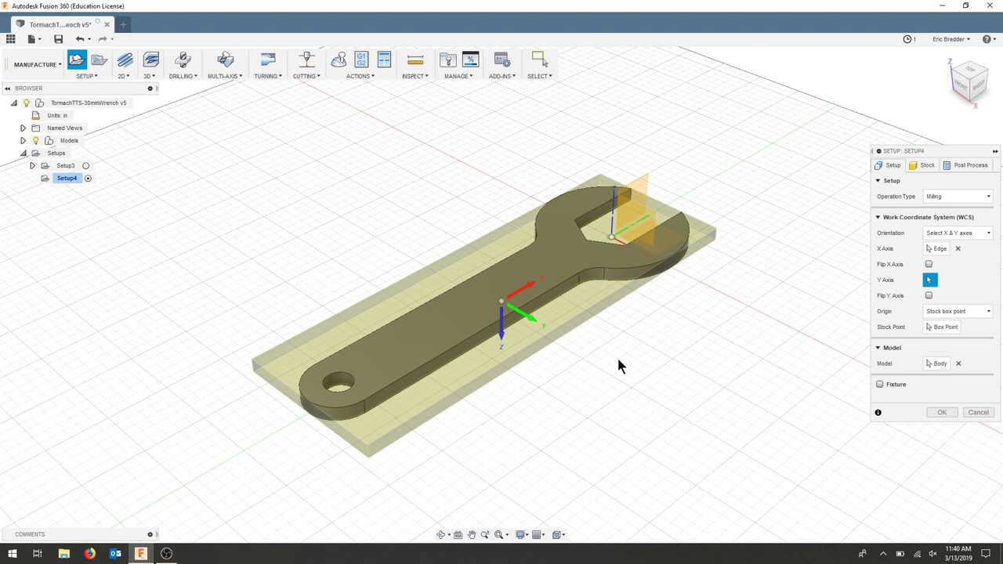
click(928, 296)
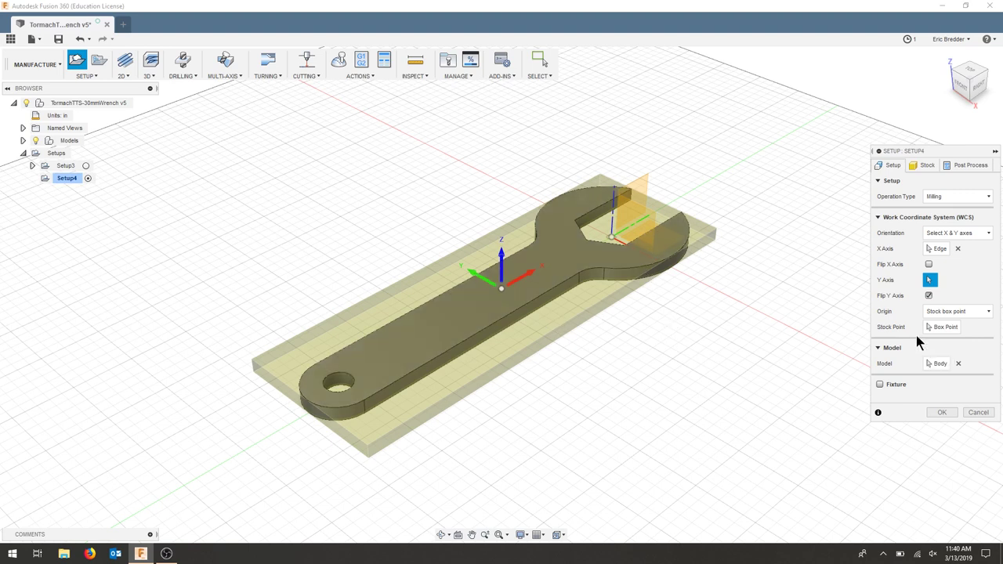
- Set the fixed-size stock box to 9 in wide and 3.25 in deep, and finish the setup
click(922, 165)
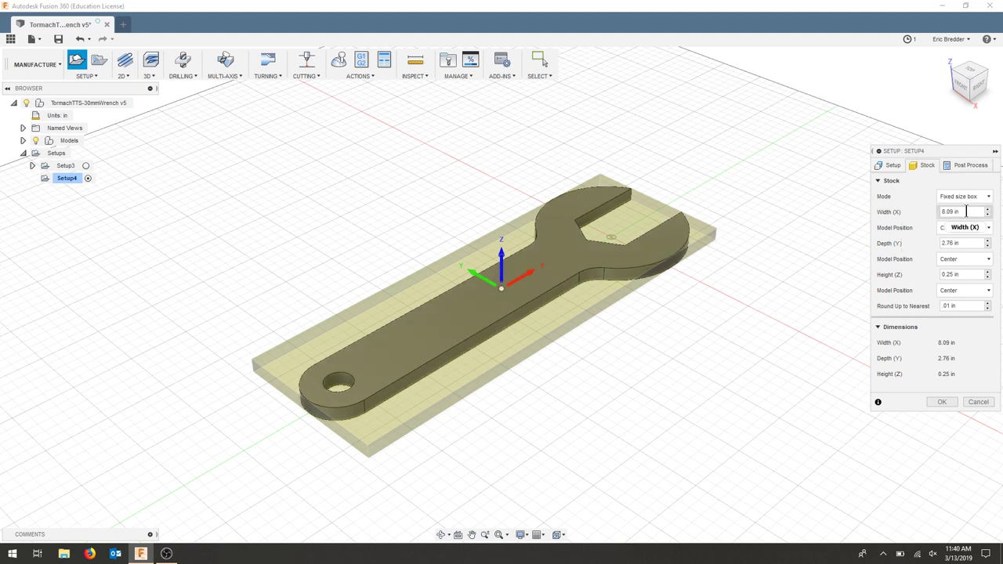
drag(967, 211, 877, 217)
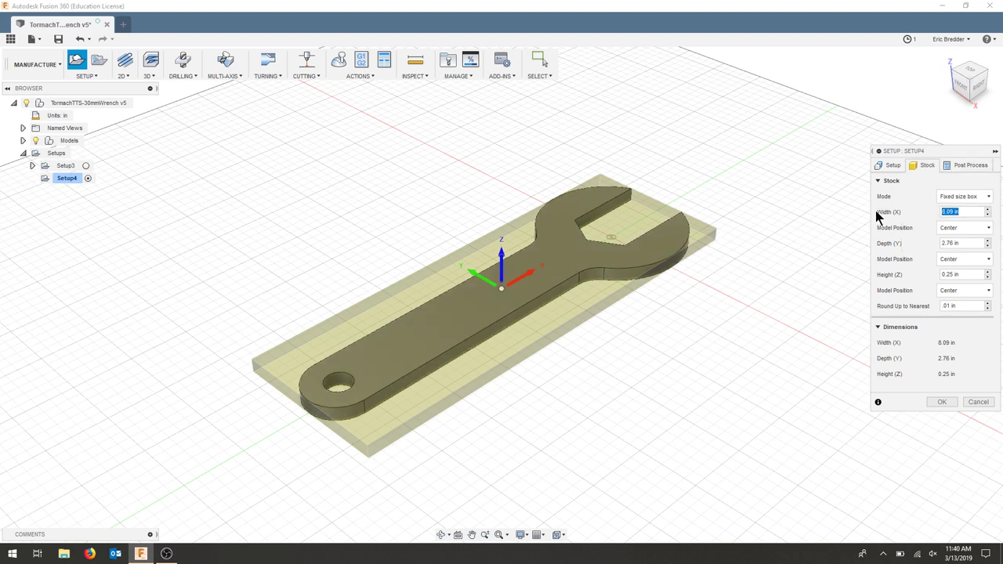
text(9)
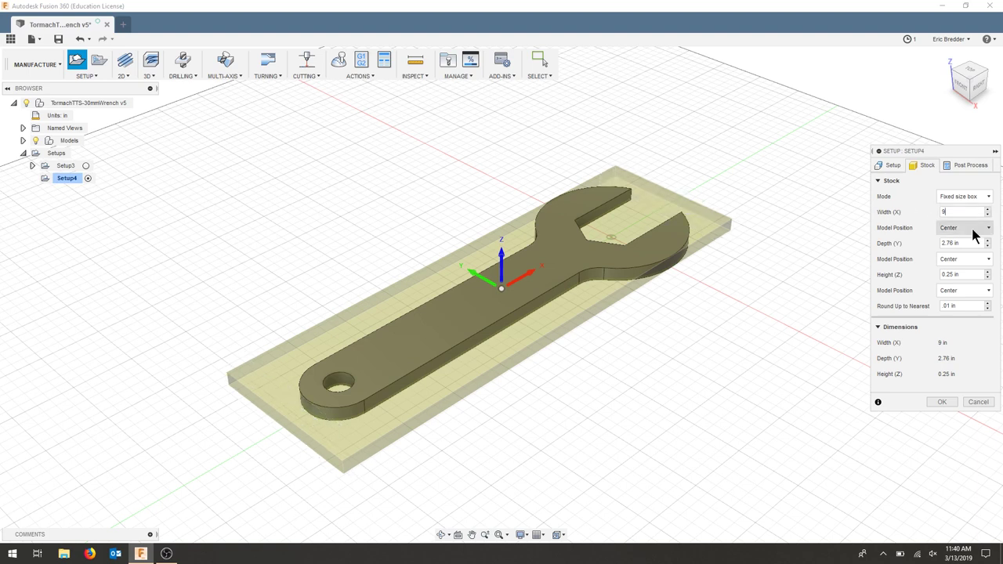
drag(971, 243, 896, 248)
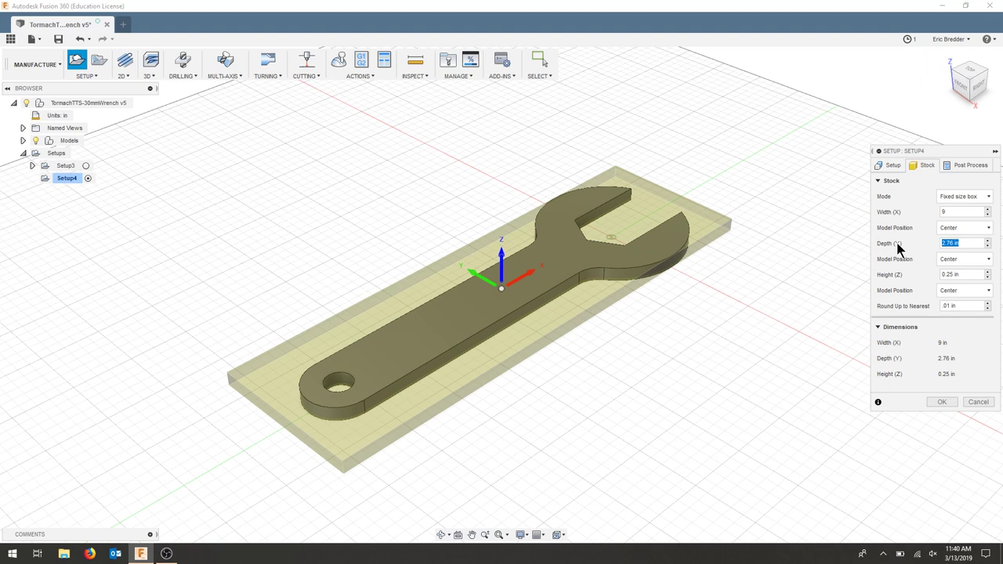
text(3)
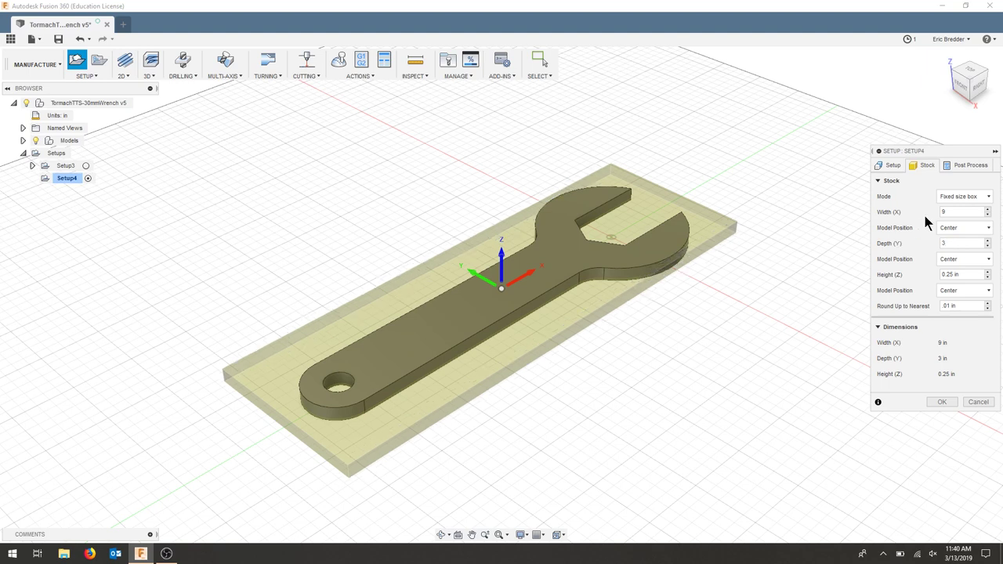
text(.25)
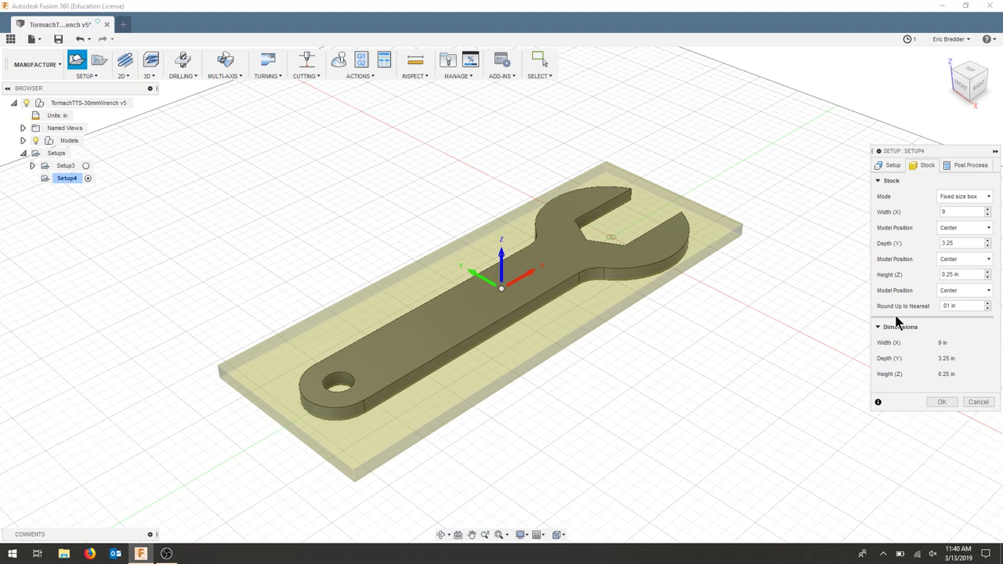
click(962, 290)
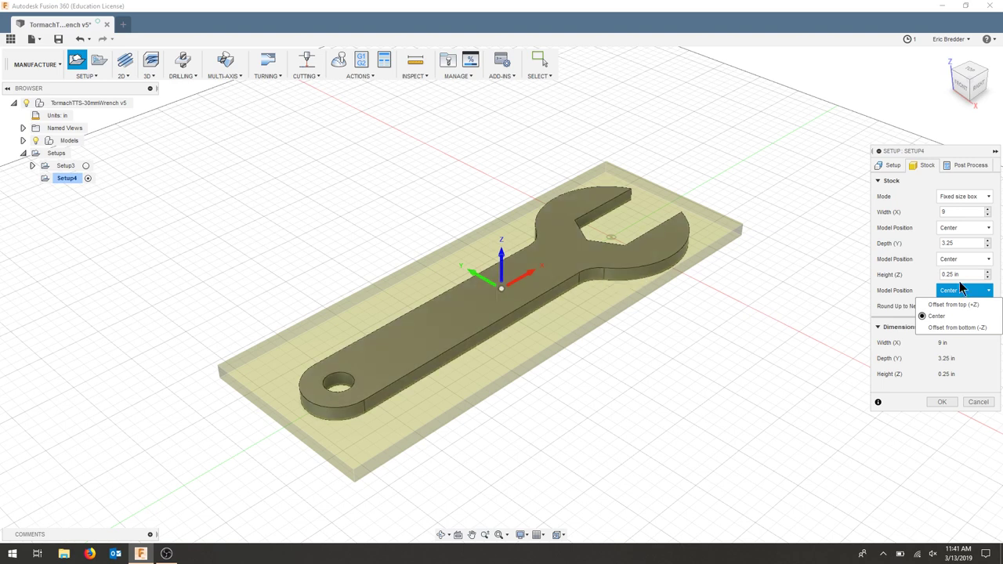
click(964, 291)
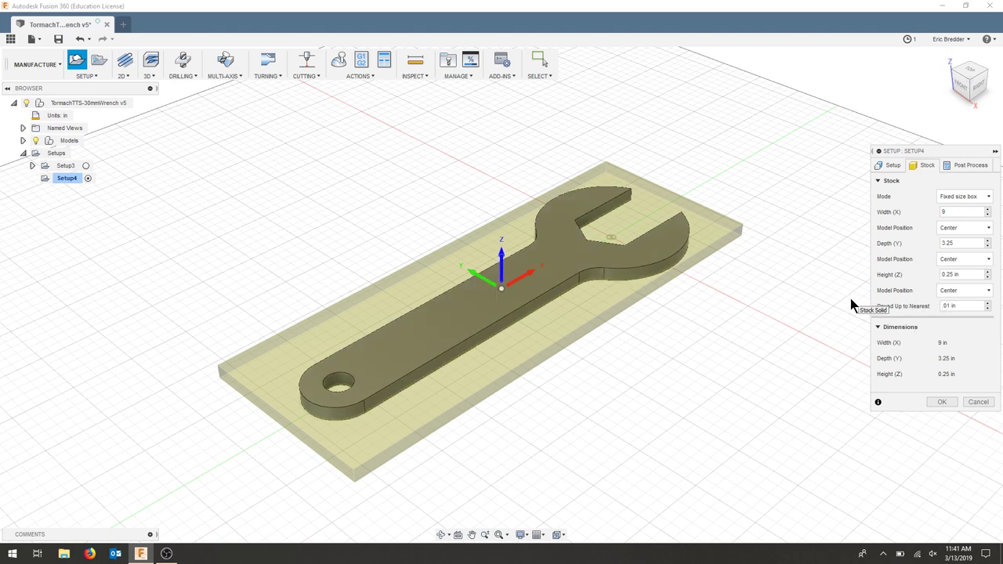
click(942, 402)
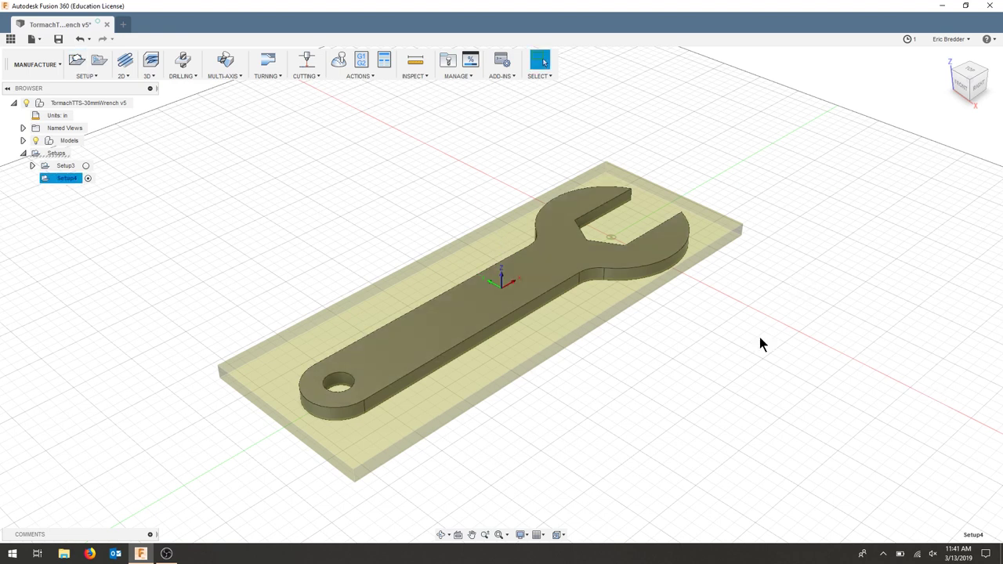
- Rename the new setup as videoCAM
right_click(61, 179)
click(62, 188)
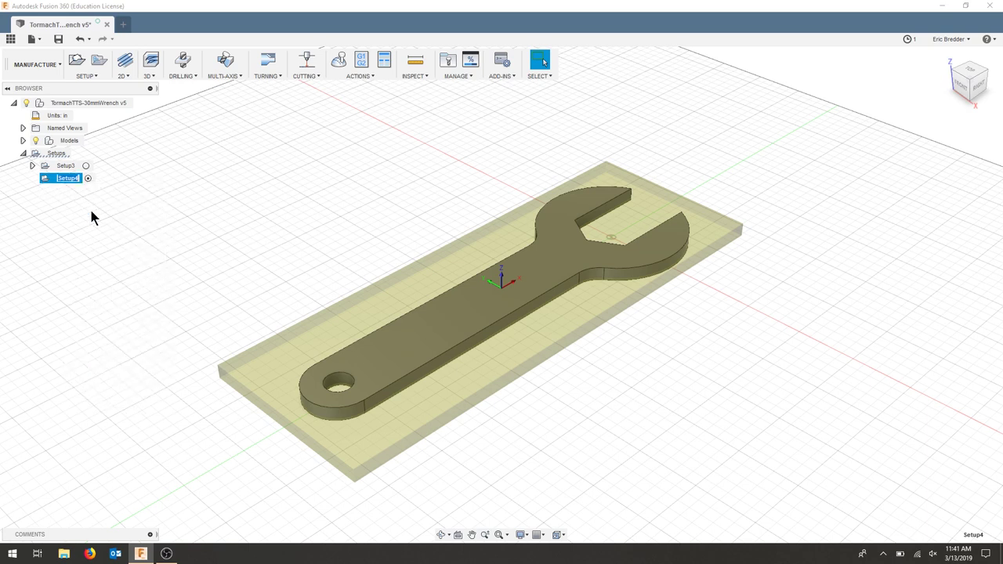
text(videoCAM)
key(Return)
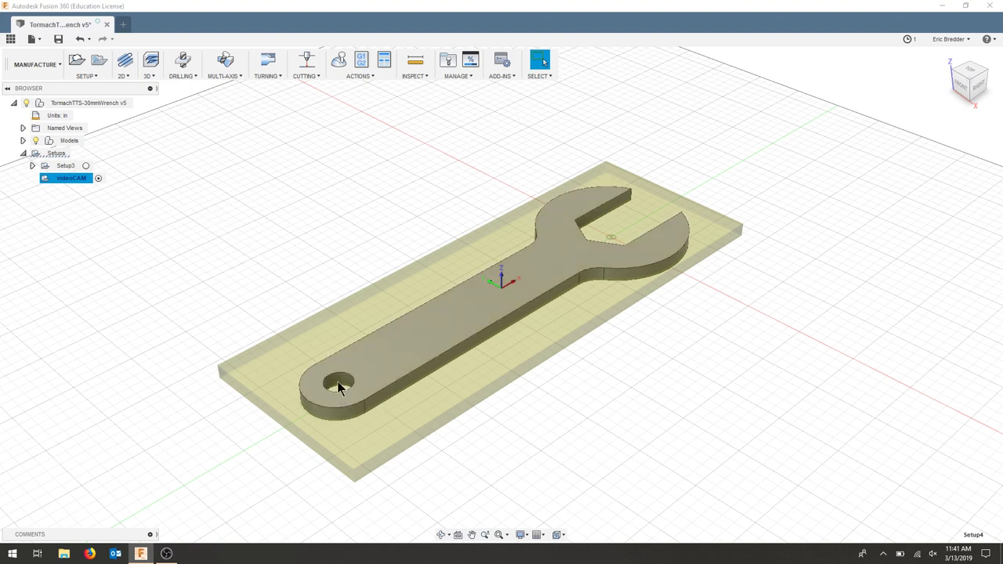
- Start a 2D Bore operation and select tool 31, the 1/4" flat end mill, in the document's tool library
click(125, 78)
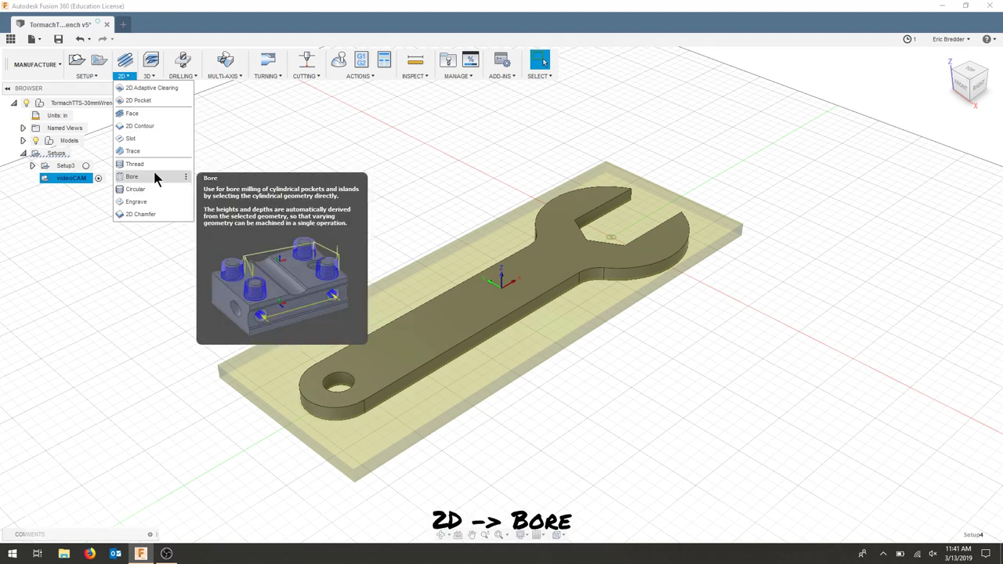
click(132, 176)
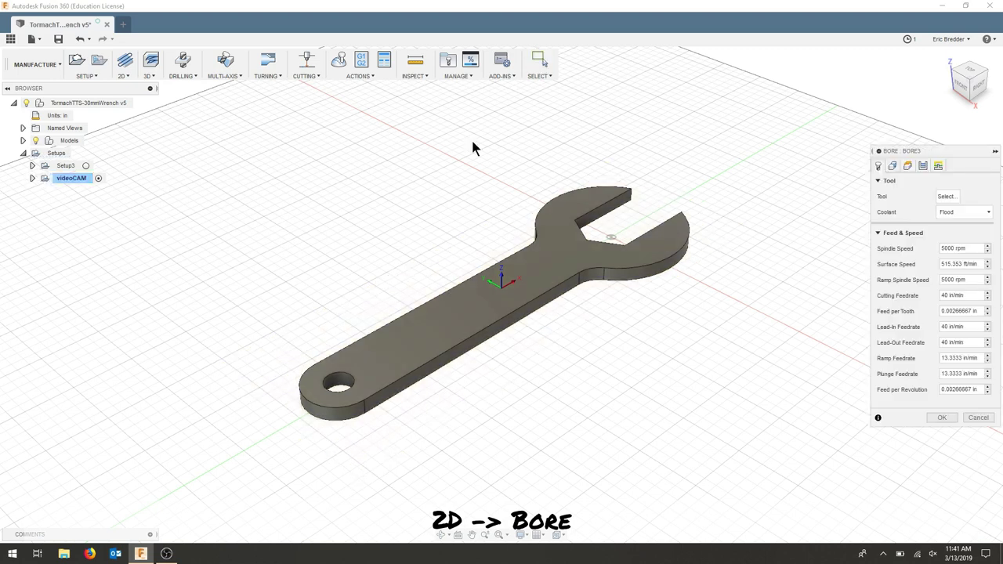
click(950, 196)
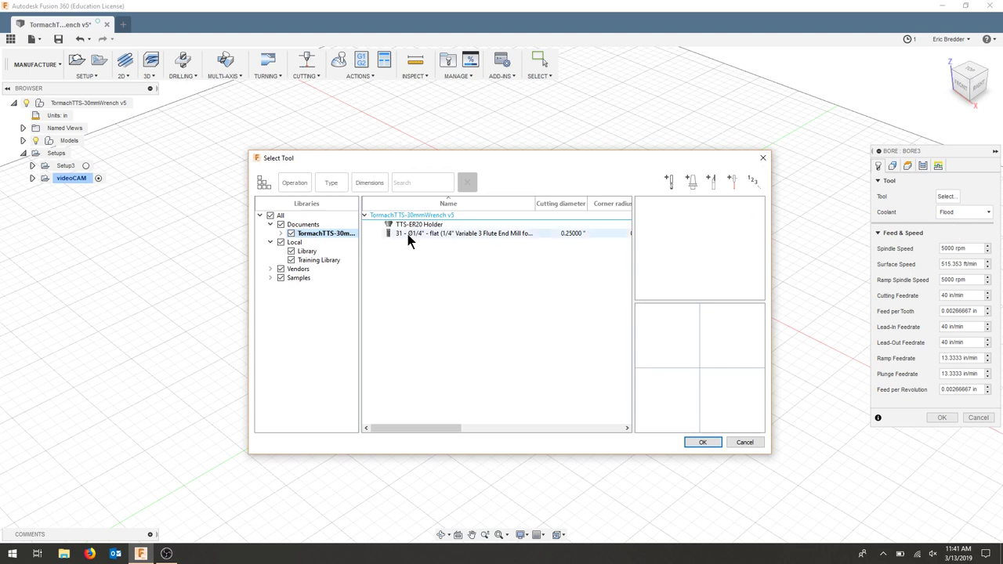
click(448, 236)
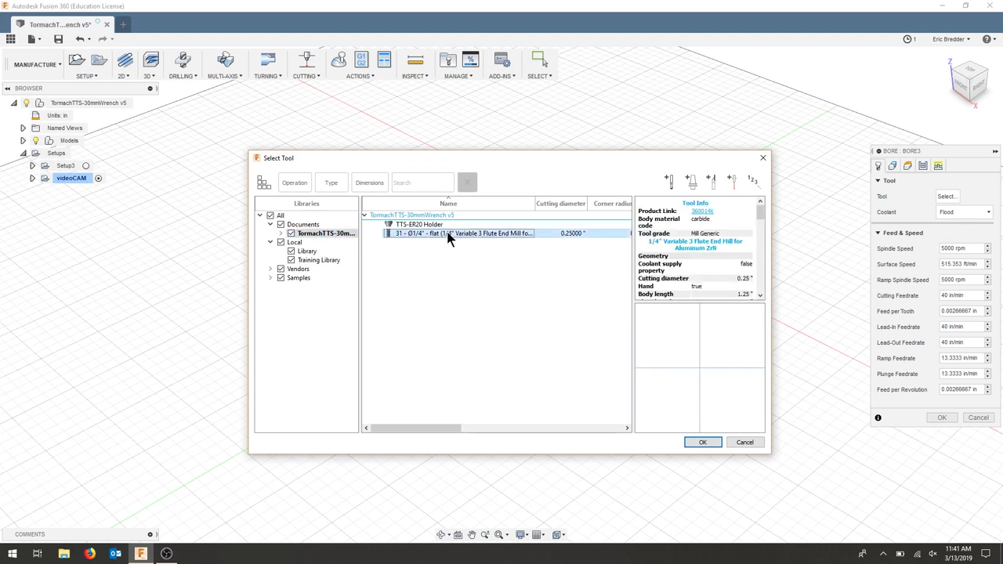
- Open the 1/4" end mill's definition and examine its description, vendor, cutter geometry, shaft and holder
right_click(449, 236)
click(489, 241)
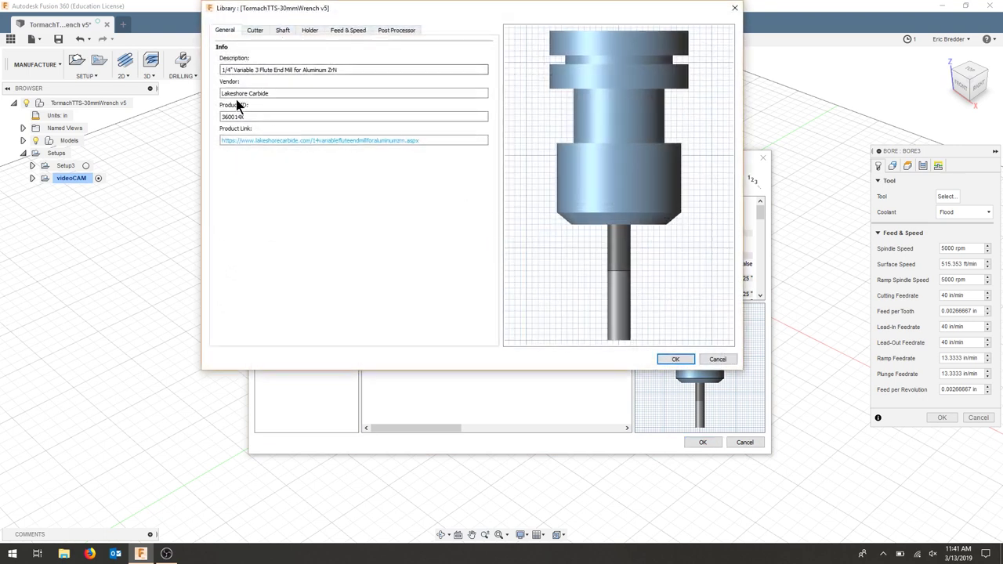
triple_click(237, 95)
drag(221, 70, 241, 73)
click(281, 71)
click(256, 31)
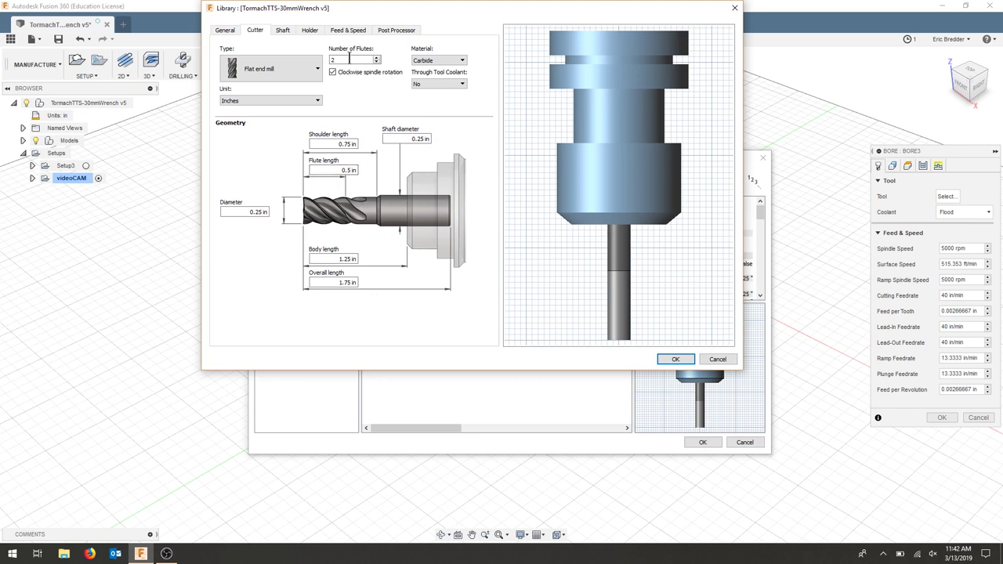
scroll(349, 61, up, 1)
click(282, 30)
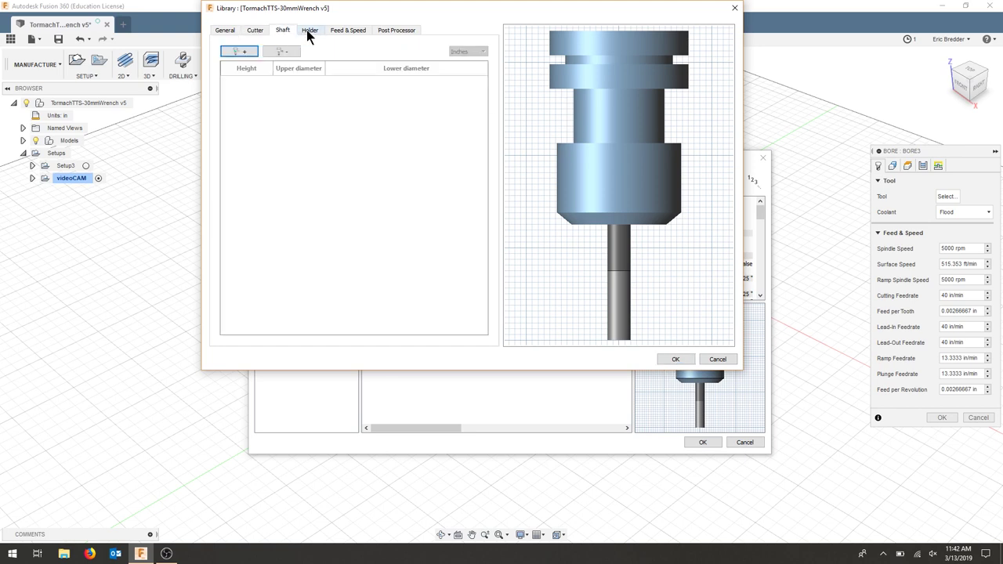
click(309, 30)
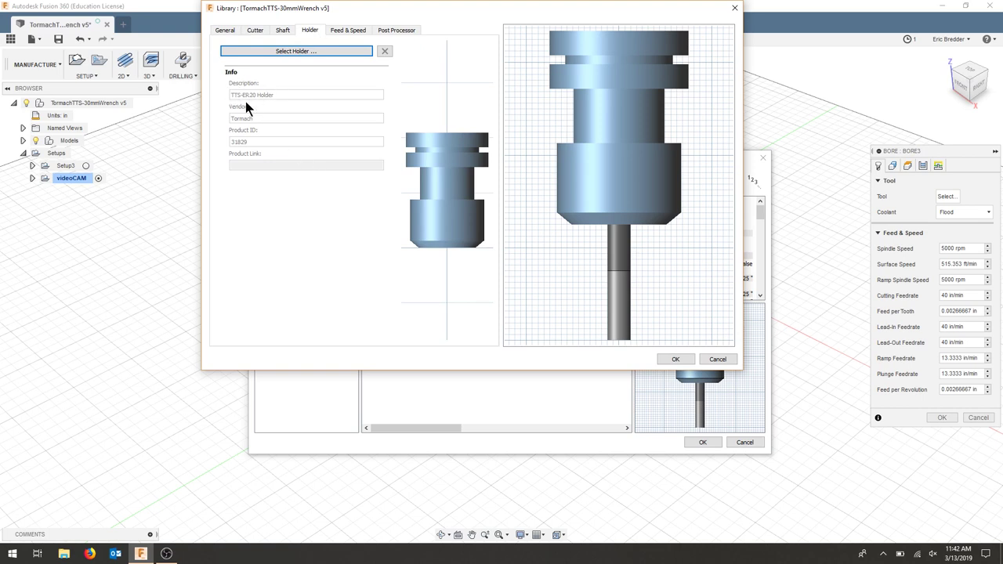
- Examine the end mill's spindle speed, surface speed, cutting and lead-in feedrates, feed per tooth and plunge feedrate
click(351, 31)
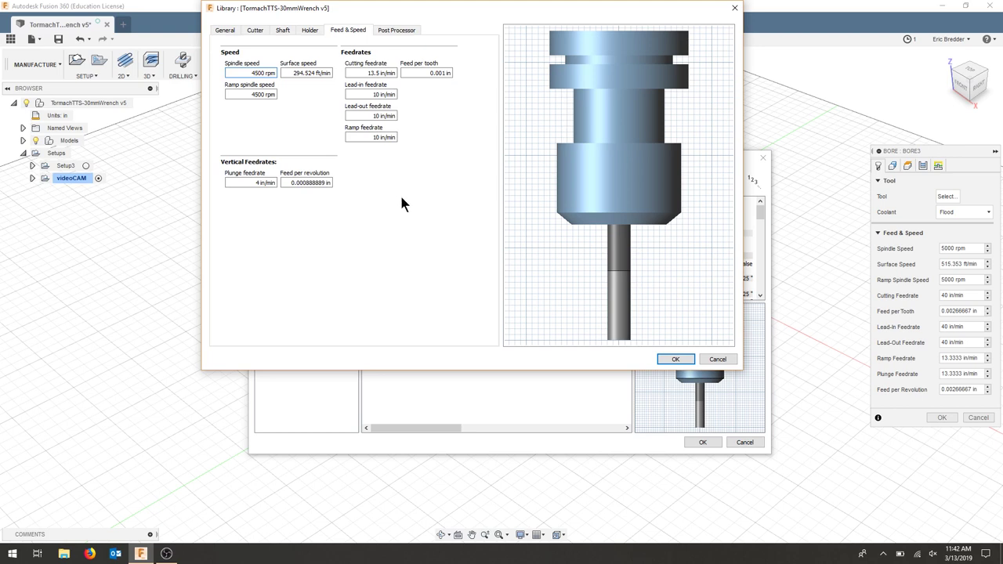
click(298, 73)
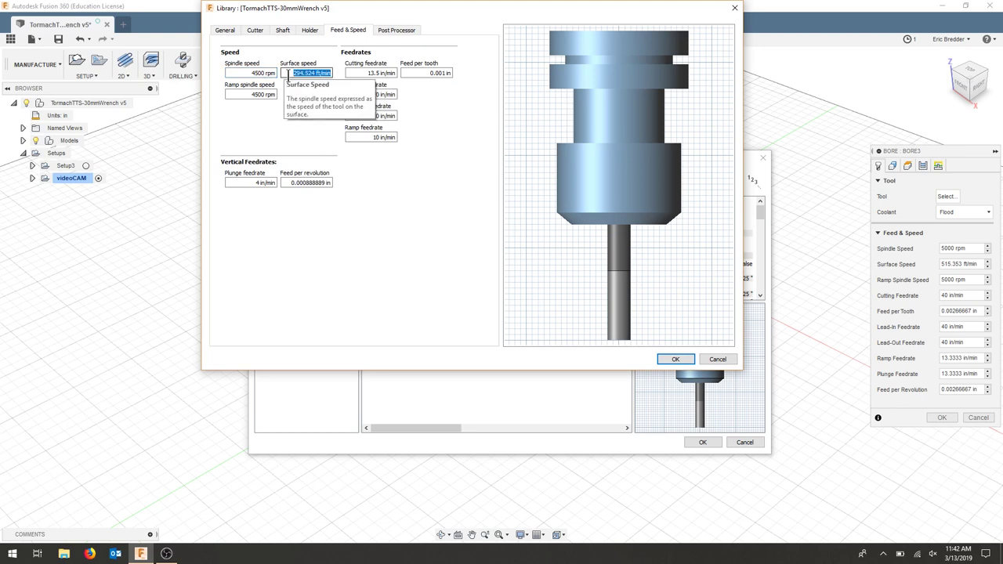
click(310, 74)
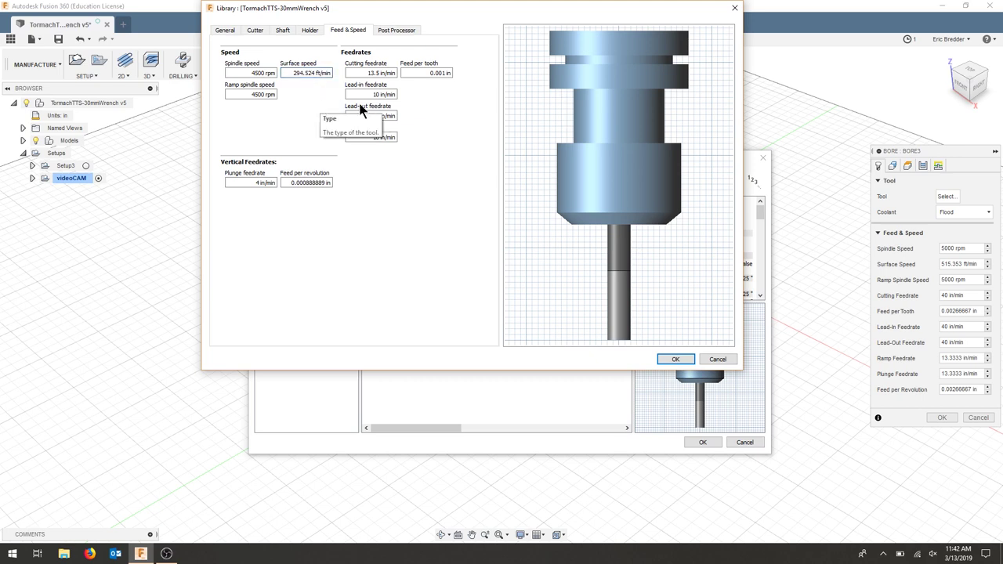
click(375, 72)
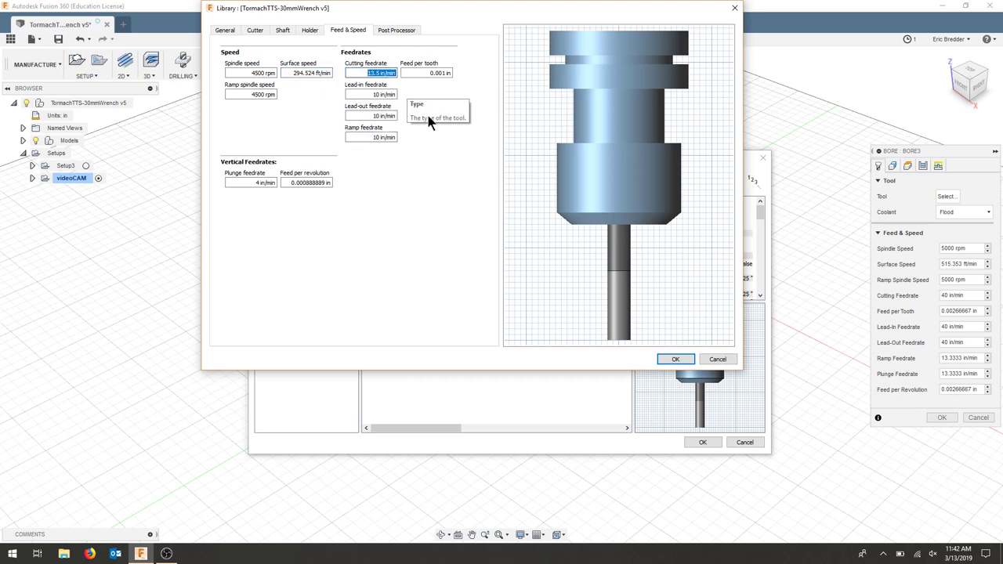
double_click(444, 73)
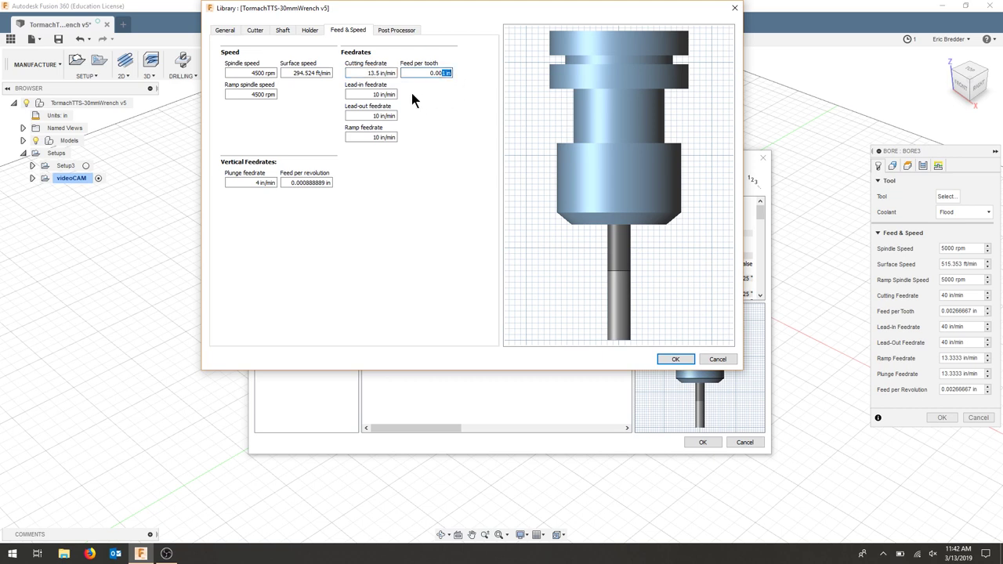
click(371, 97)
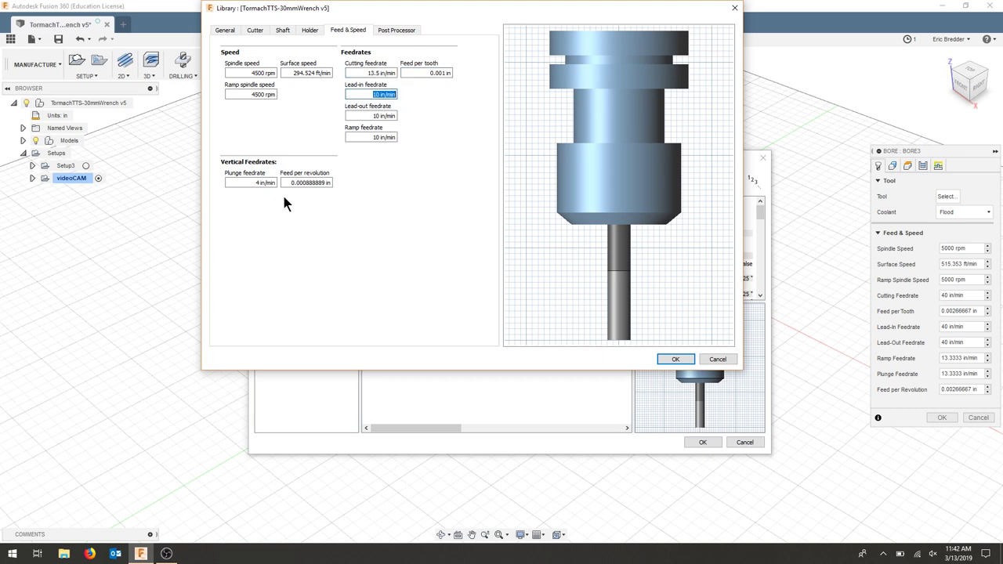
click(250, 182)
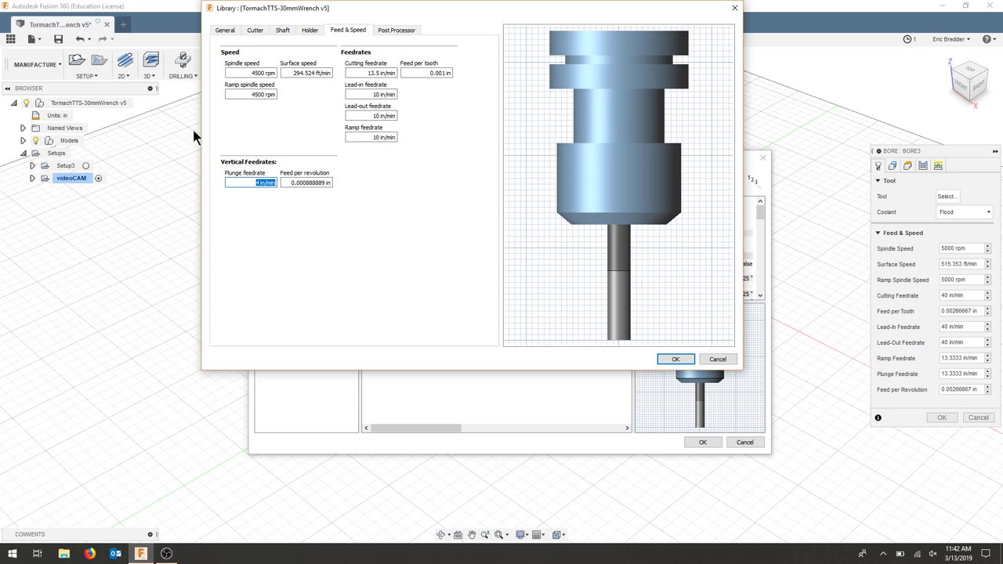
click(250, 72)
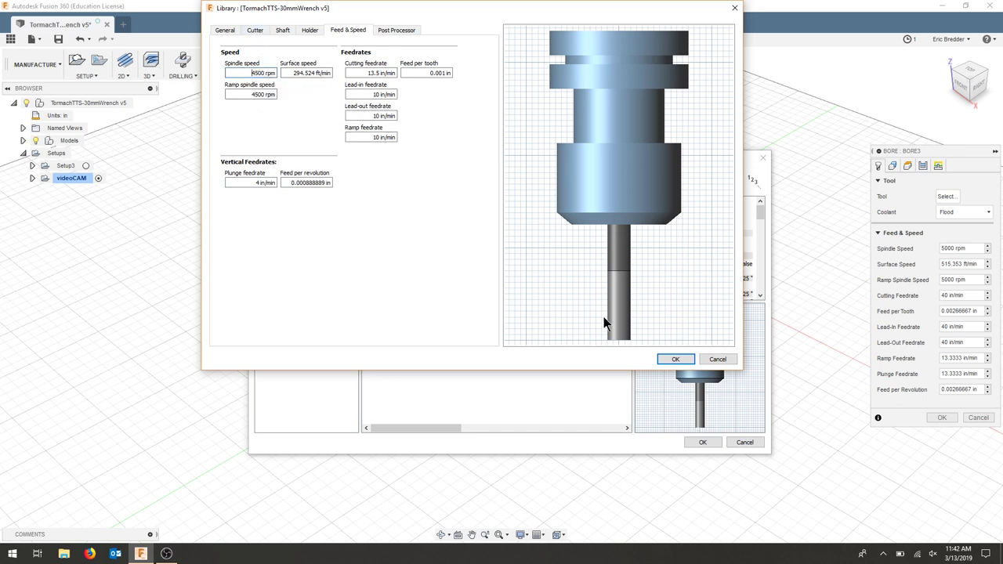
- Accept the tool definition and assign the 1/4" flat end mill to the bore operation
click(675, 359)
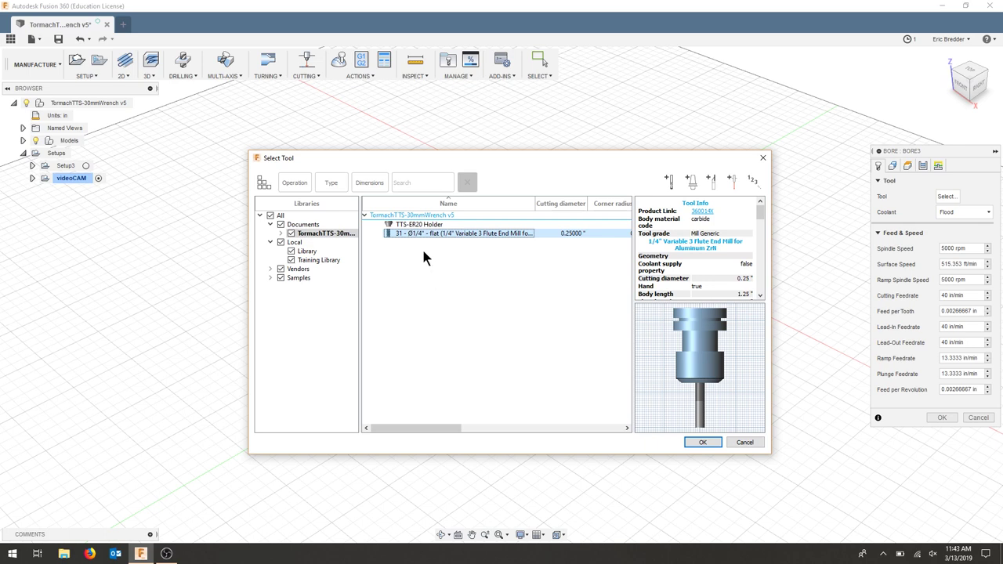
click(701, 442)
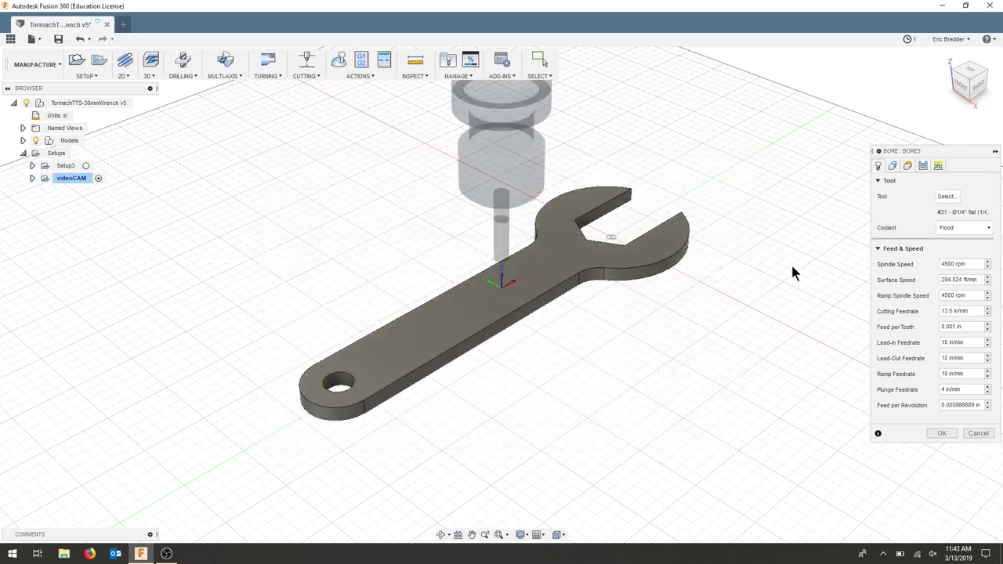
- Disable the coolant for the bore operation and select the circular face of the wrench's handle hole as its geometry
click(990, 229)
click(972, 242)
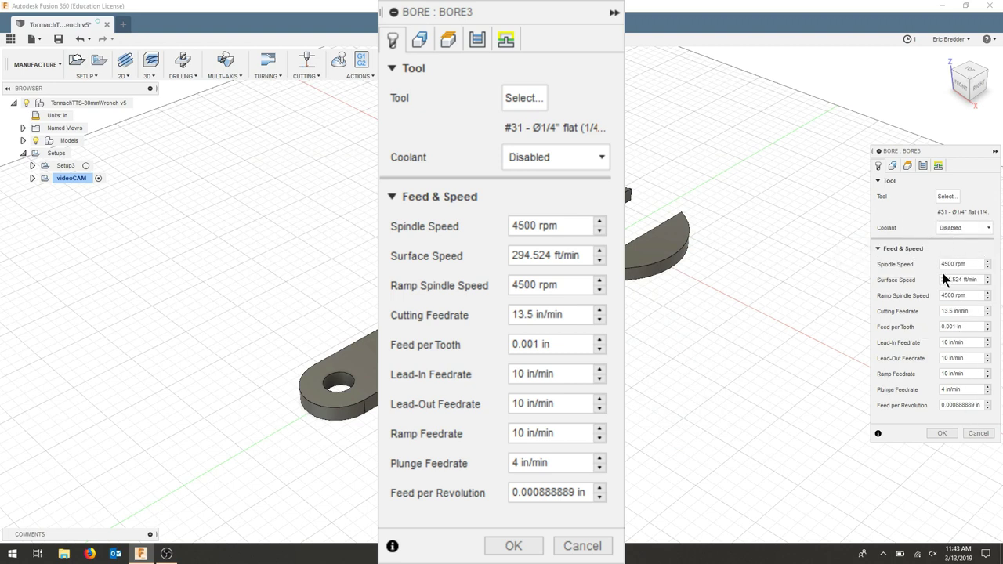
click(893, 166)
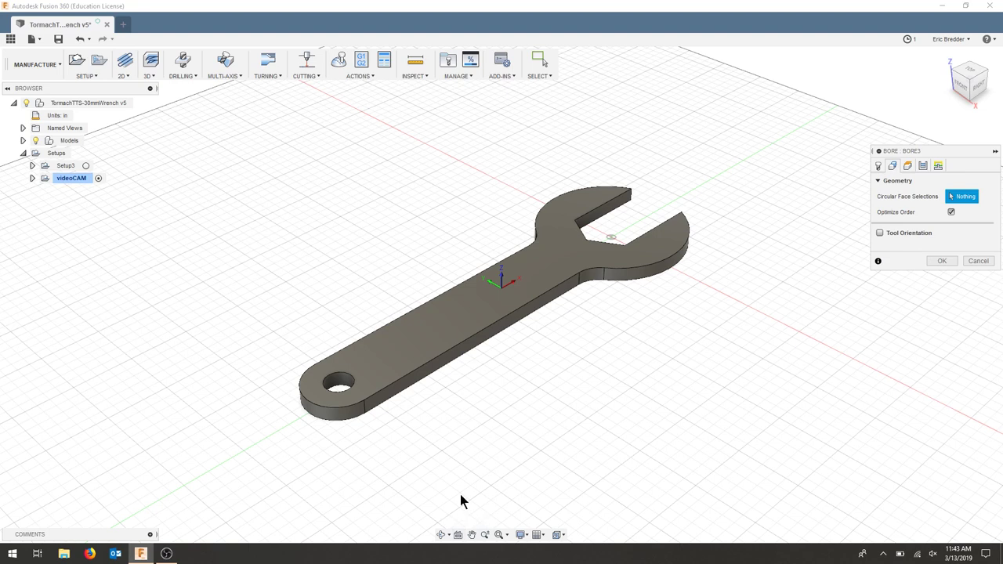
click(337, 385)
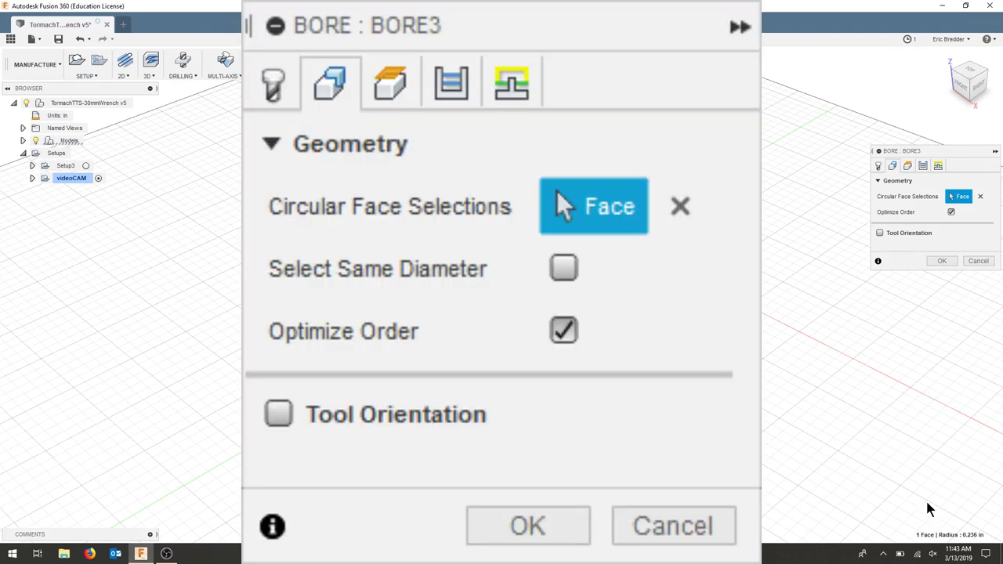
- Set the bore's bottom height to a -0.01 in offset from the hole bottom and check the toolpath depth from the side
click(908, 164)
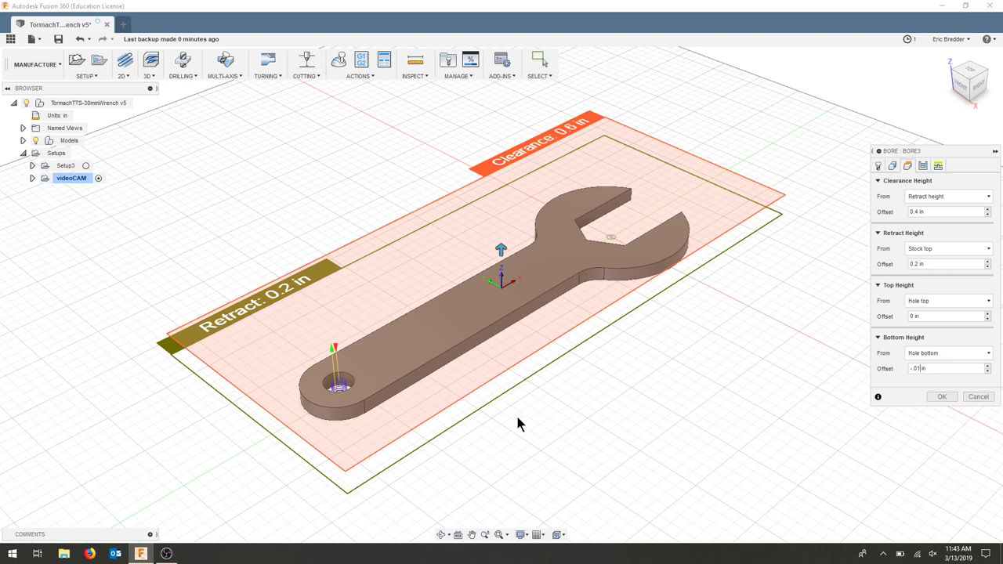
click(978, 87)
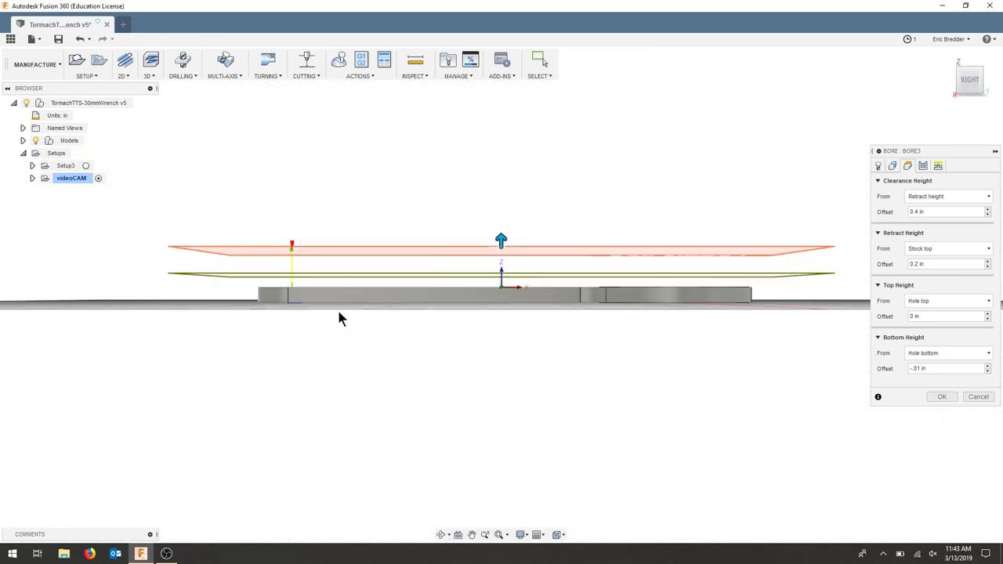
scroll(294, 308, up, 5)
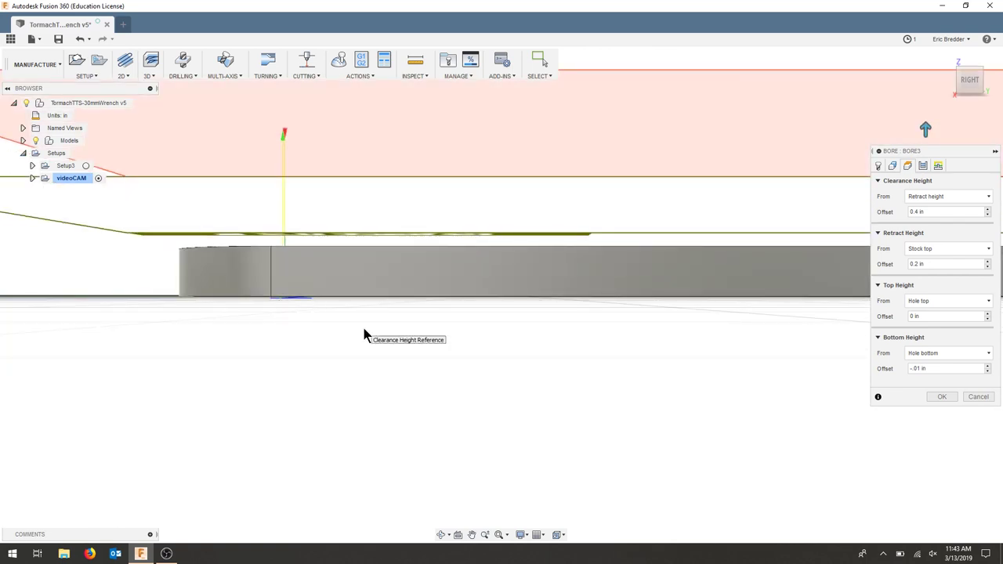
scroll(513, 340, down, 5)
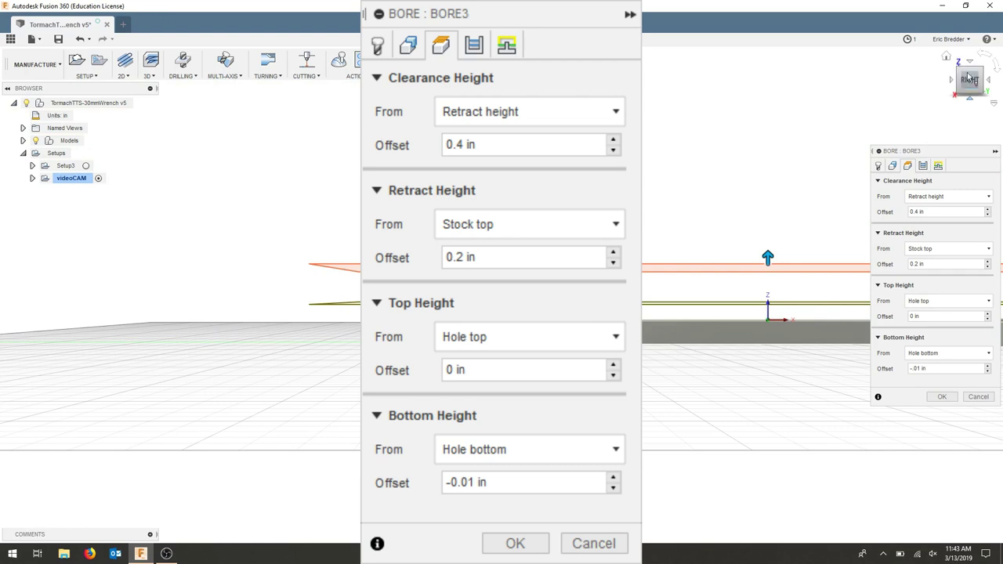
click(944, 55)
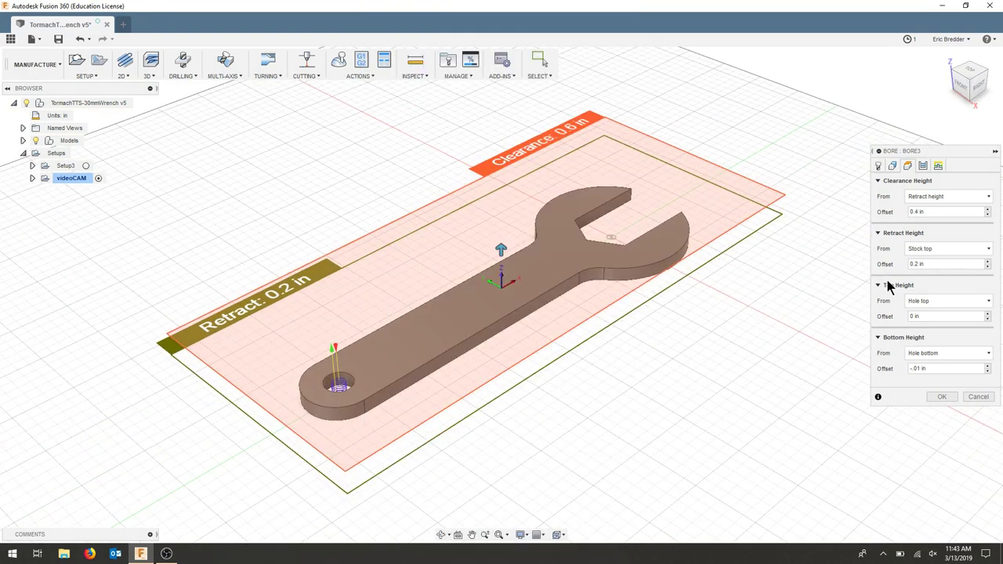
- Review the bore's passes and linking settings, keep their defaults, and accept the operation
click(923, 167)
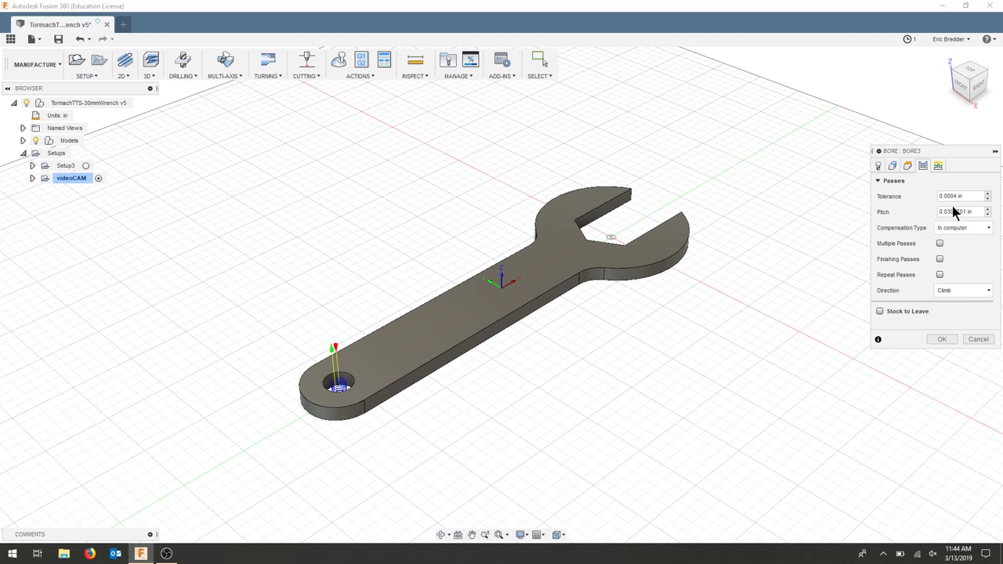
mouse_move(951, 211)
click(337, 382)
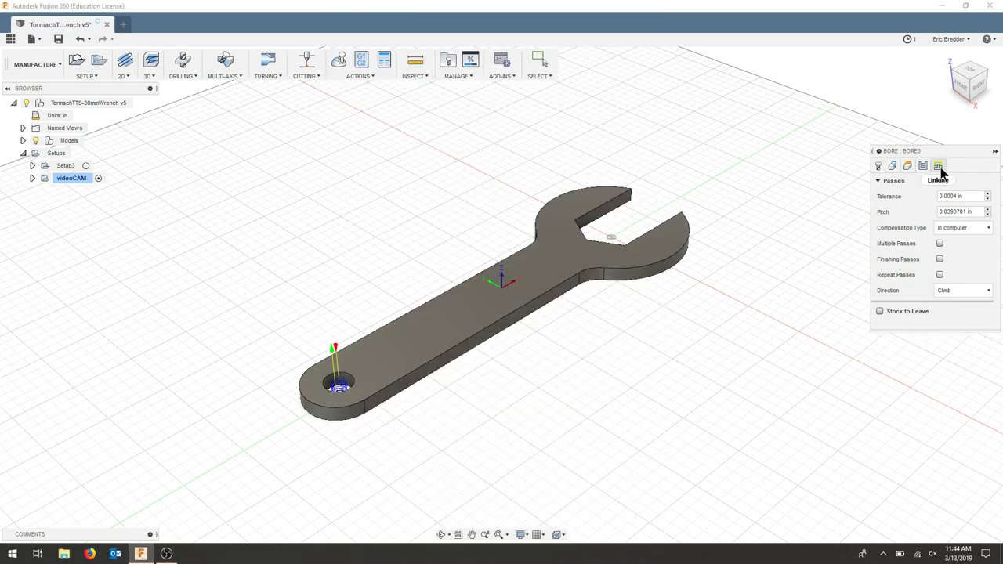
click(938, 166)
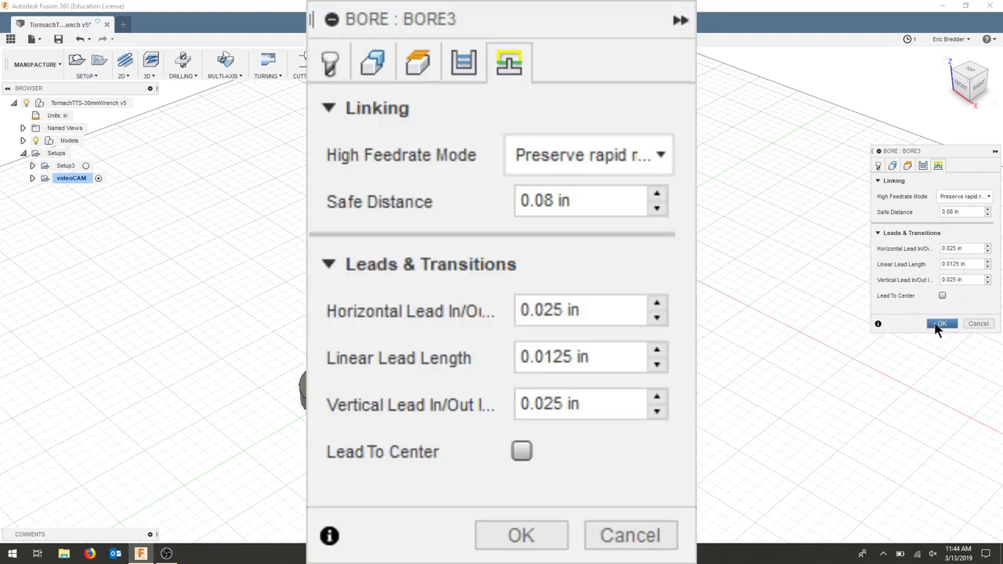
click(940, 324)
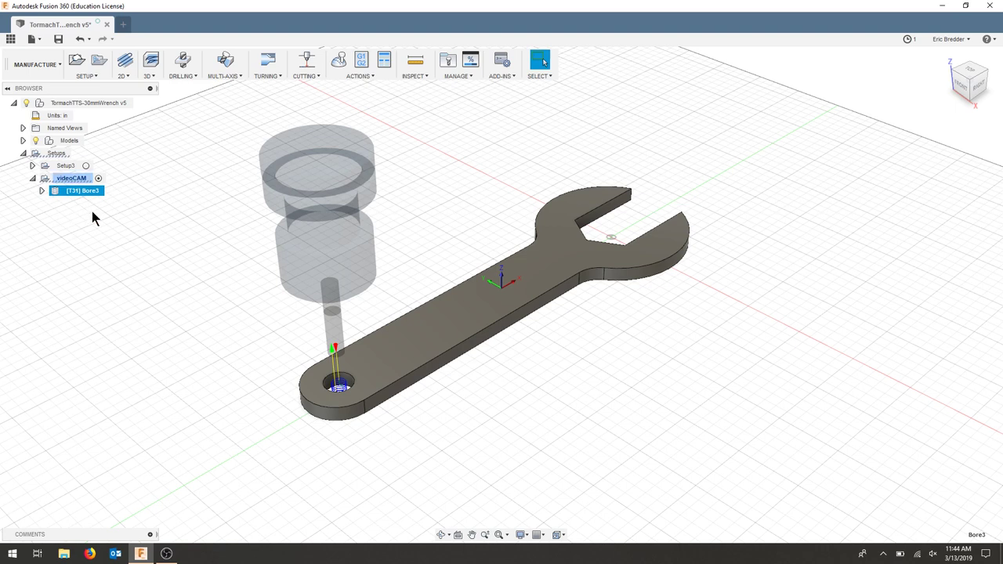
- Simulate the bore toolpath with the stock displayed, colorized by material as Wall Paint, and close the simulation after playback
click(338, 61)
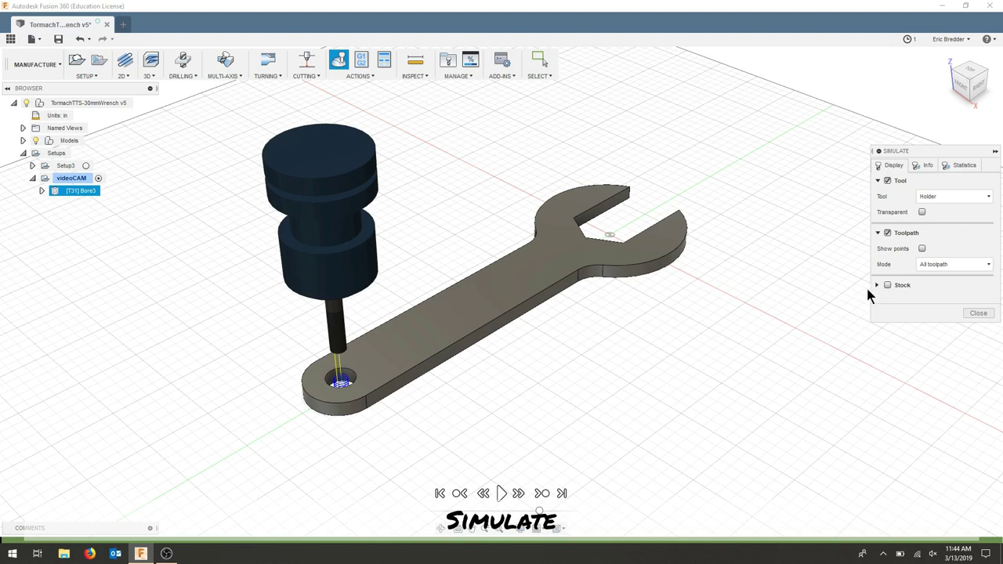
click(888, 286)
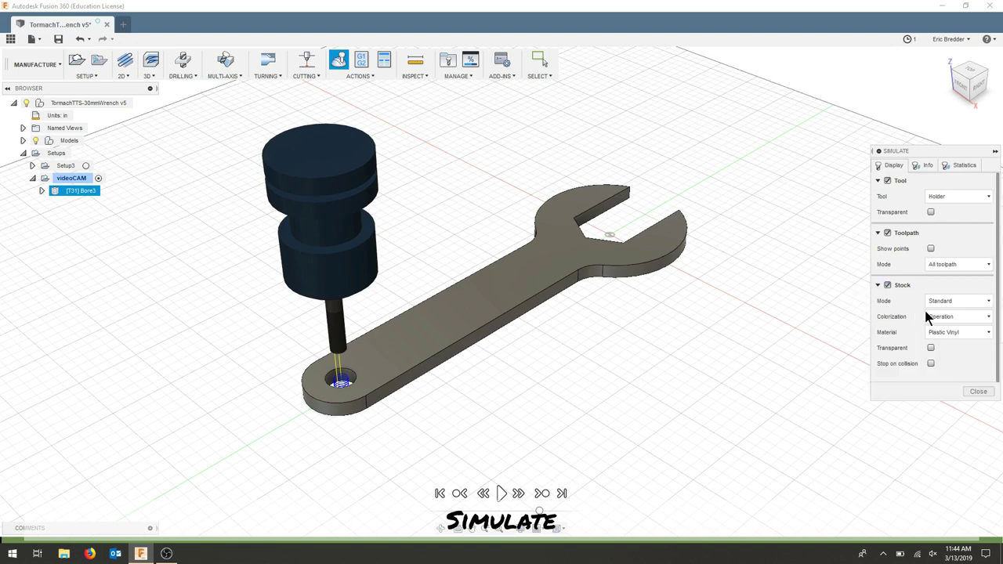
click(986, 332)
click(960, 381)
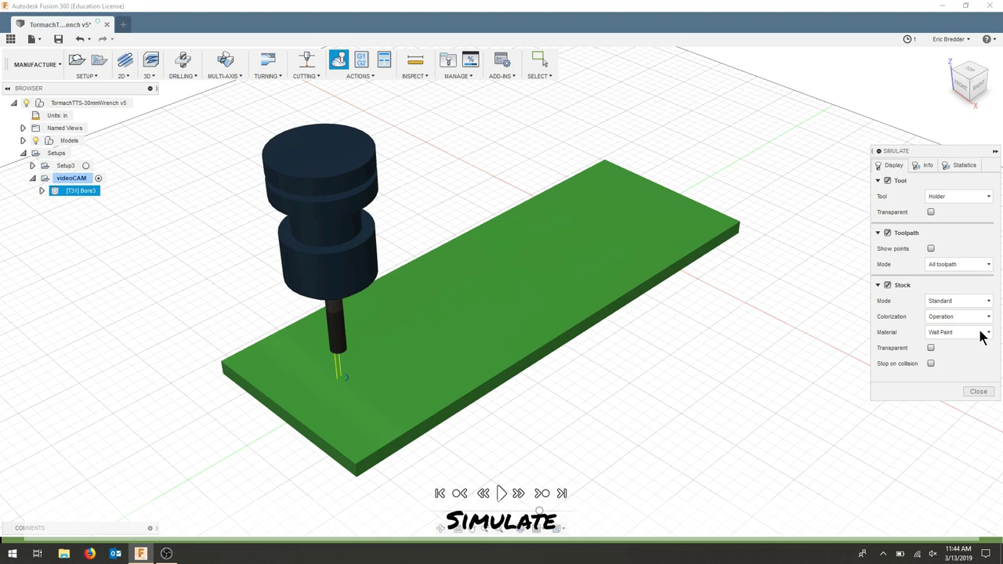
click(958, 317)
click(962, 332)
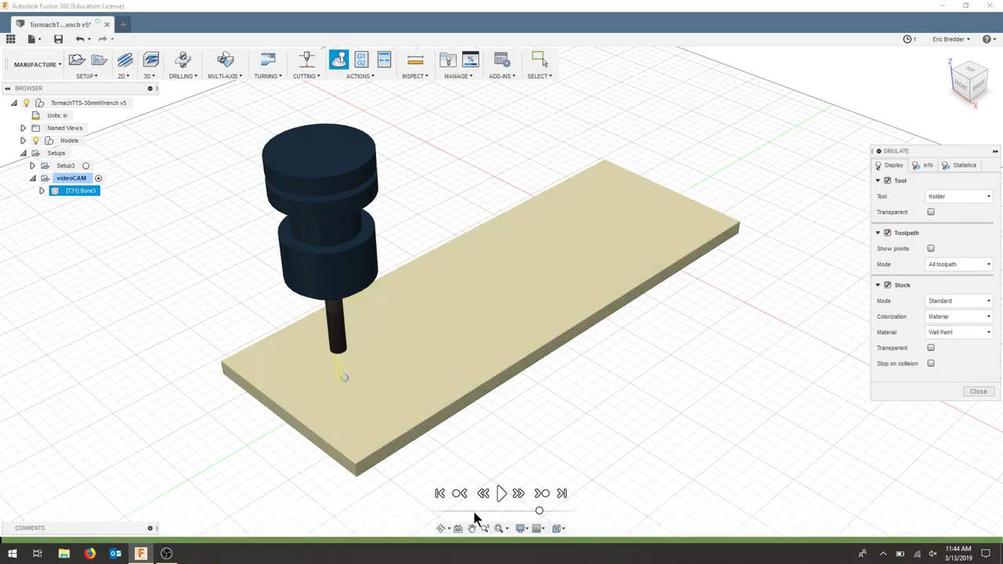
click(501, 493)
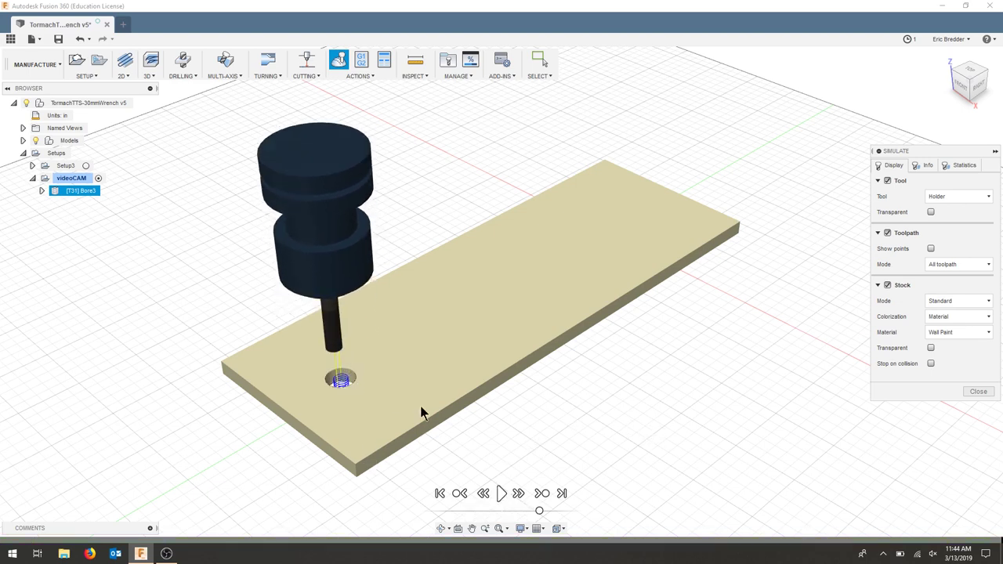
click(978, 391)
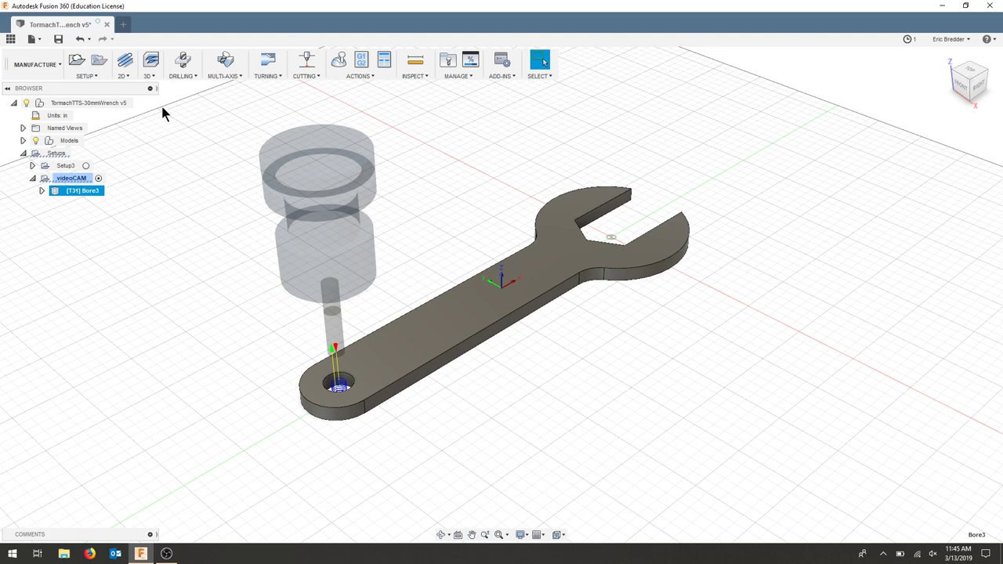
- Start a 2D Adaptive Clearing operation and select the wrench's bottom outer edge chain as the pocket geometry
click(126, 77)
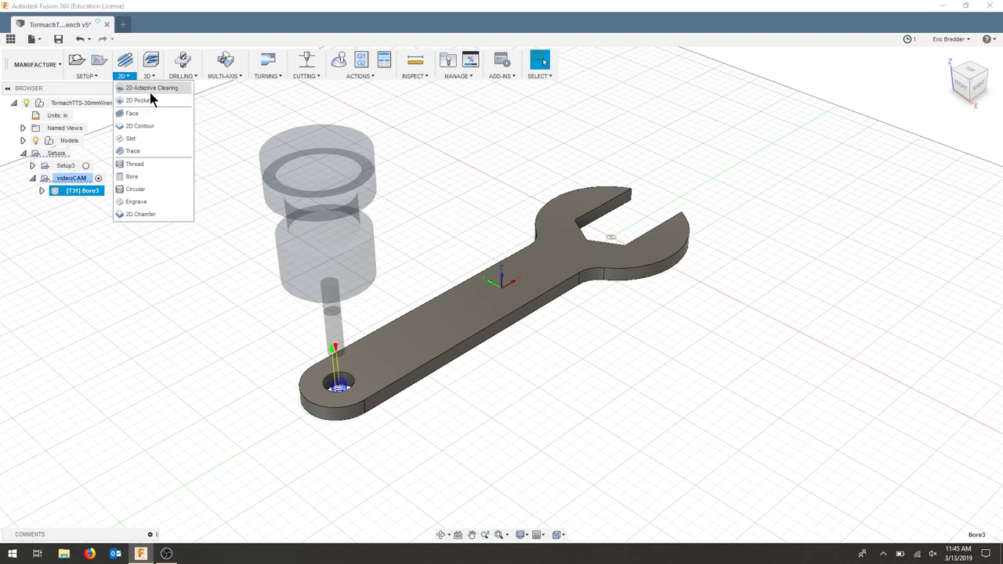
click(133, 79)
click(133, 79)
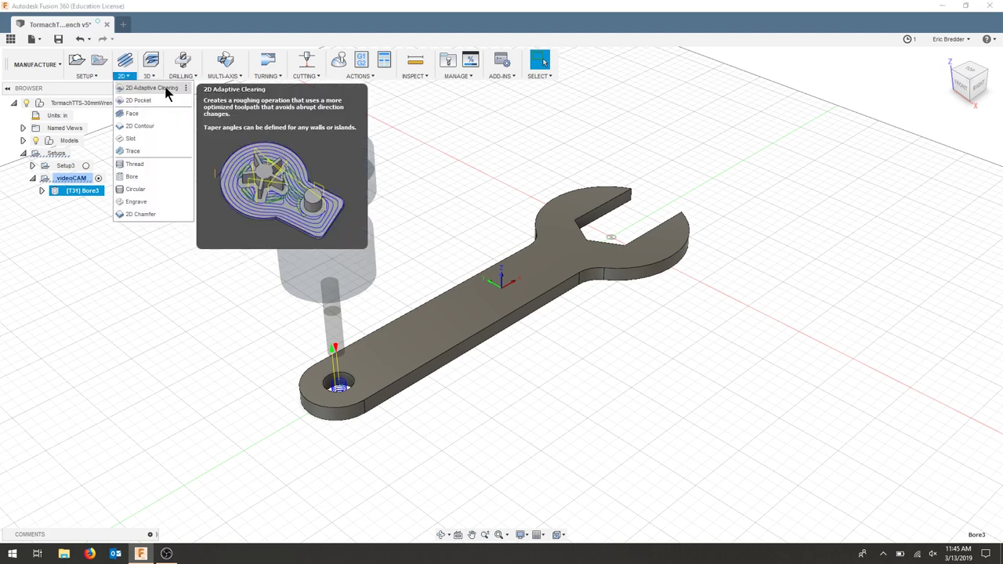
click(167, 93)
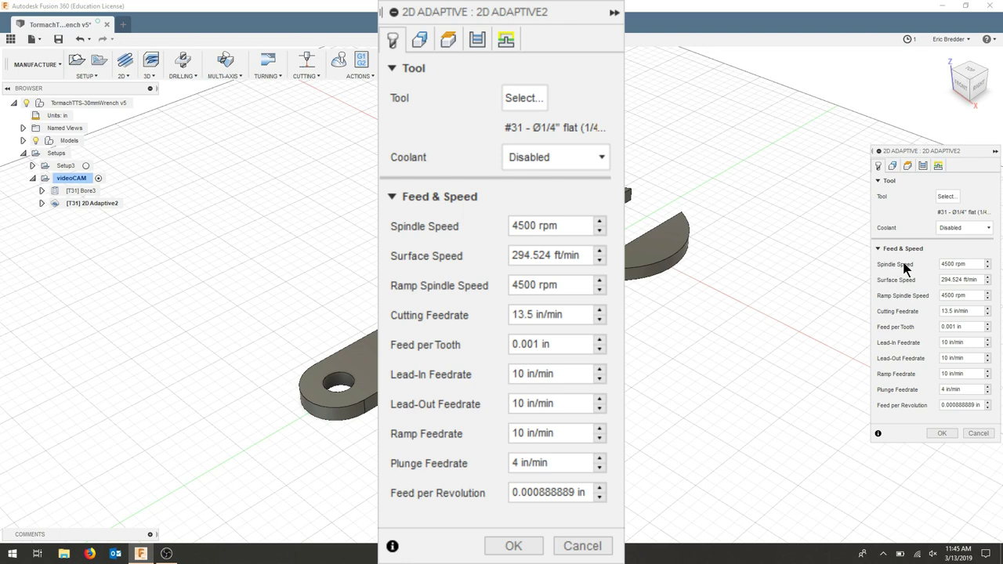
click(891, 165)
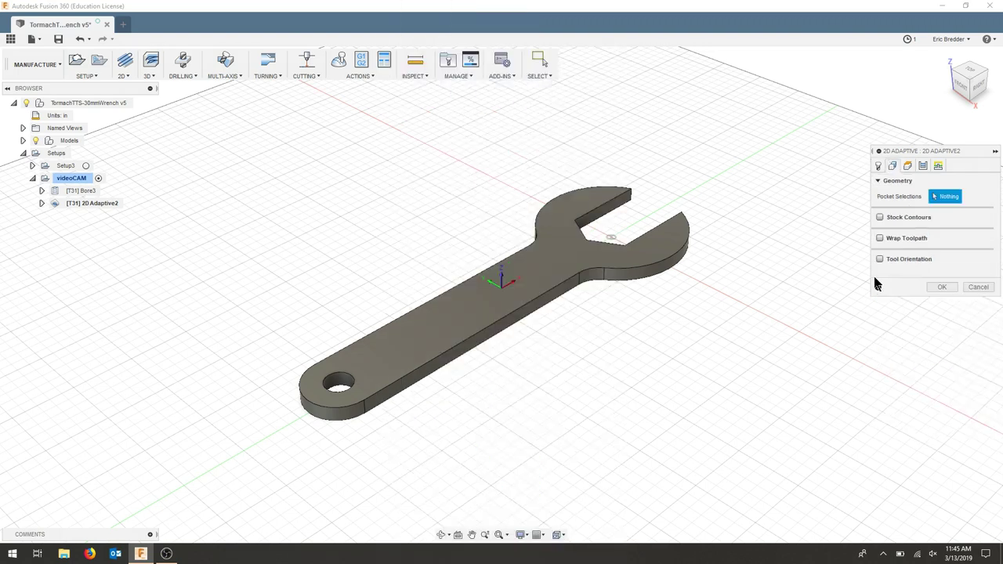
click(667, 274)
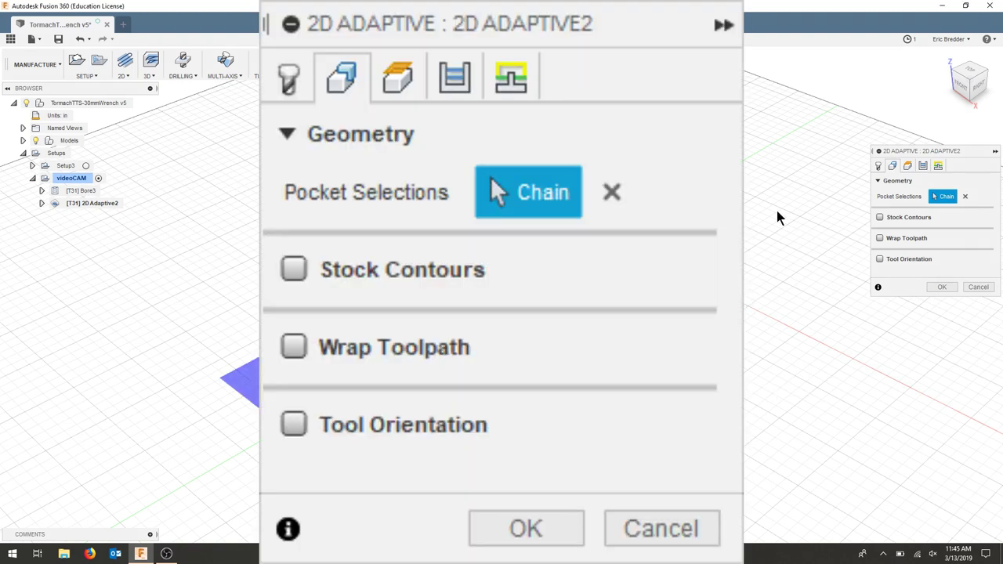
- Examine the adaptive operation's clearance, retract, top and bottom heights from the side, and its optimal load setting
click(907, 166)
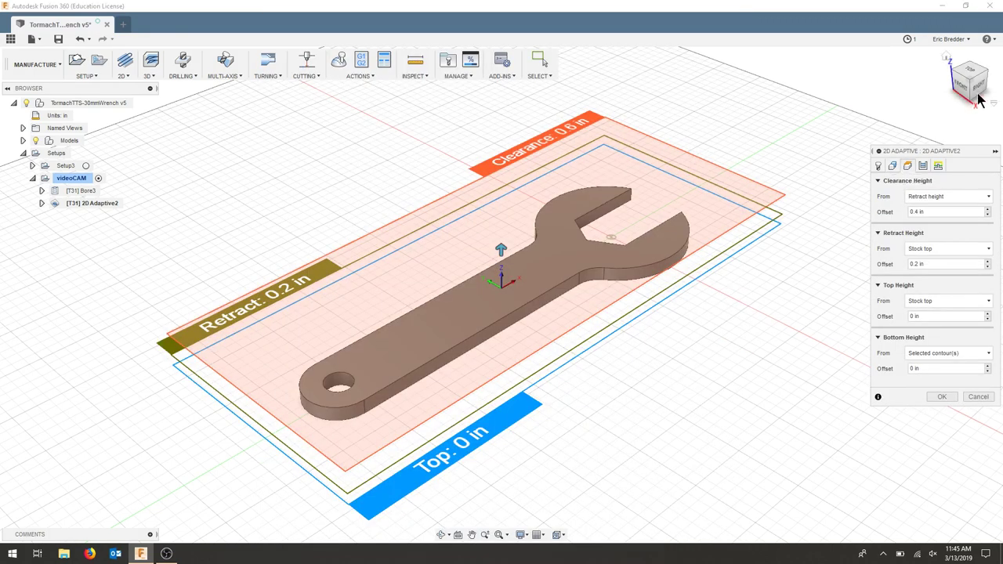
click(970, 81)
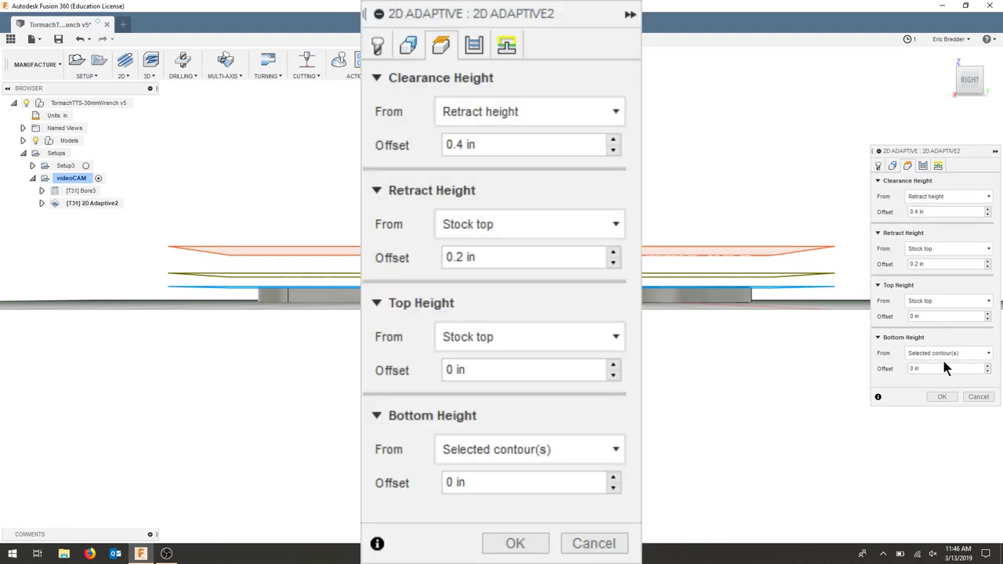
click(922, 167)
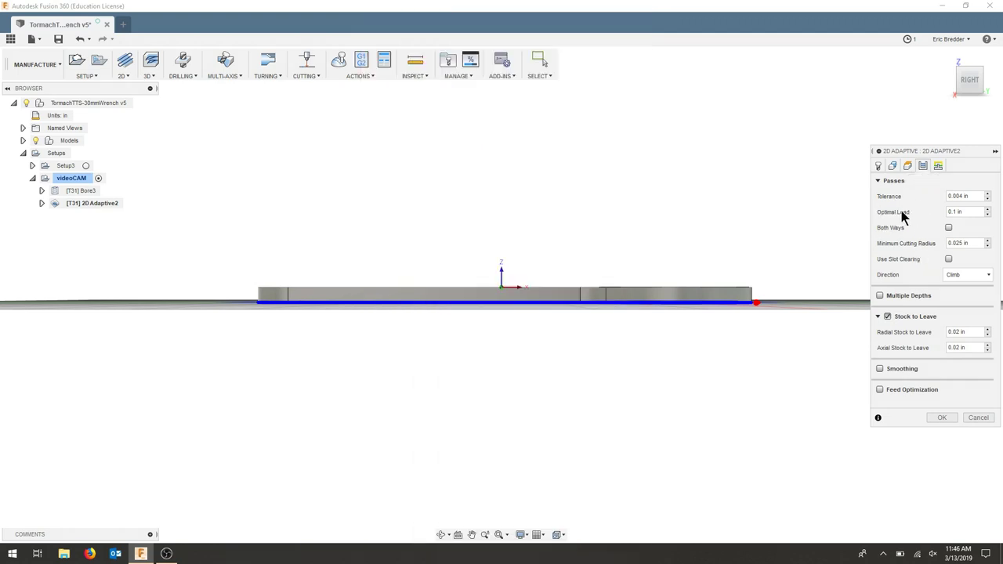
mouse_move(975, 213)
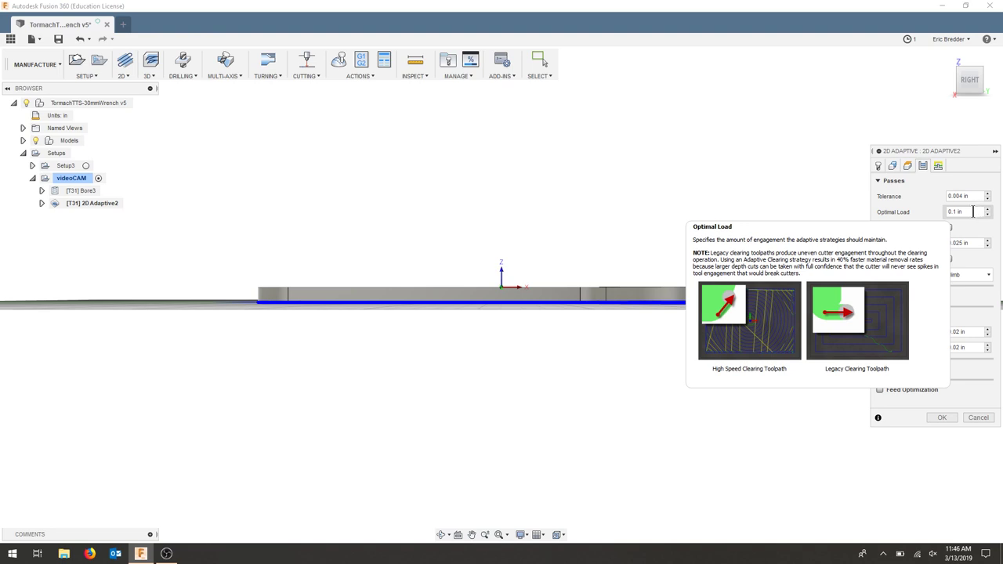
click(972, 212)
mouse_move(960, 213)
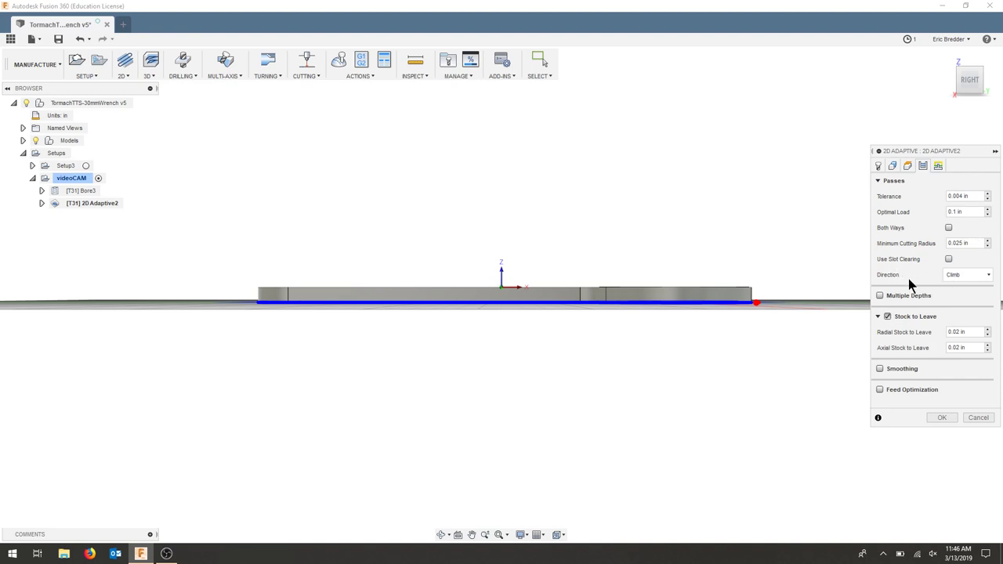
- Enable multiple depths with a 0.125 in maximum roughing stepdown ordered by depth, and turn off stock to leave
click(879, 295)
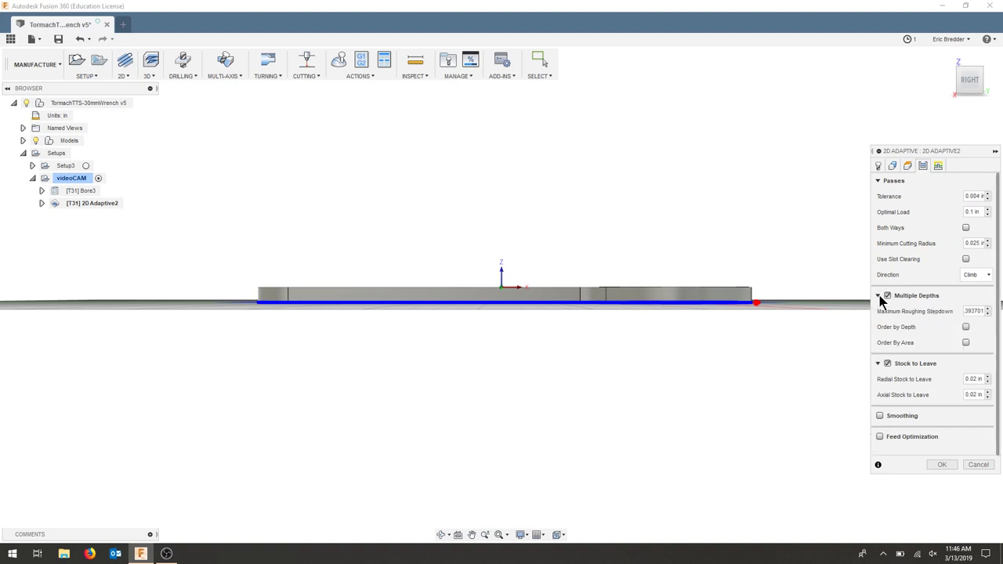
click(972, 311)
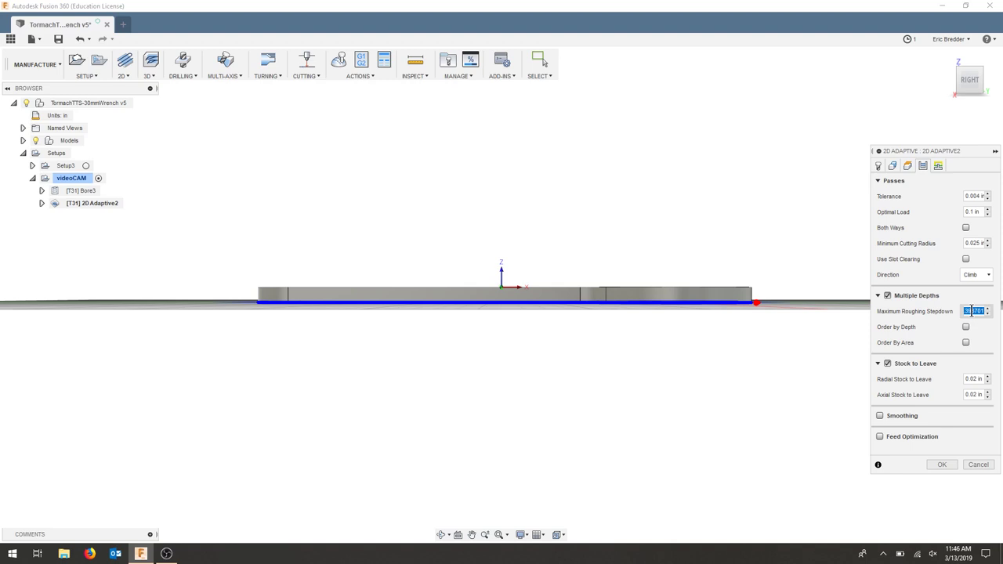
text(.15)
click(971, 311)
text(25)
click(965, 327)
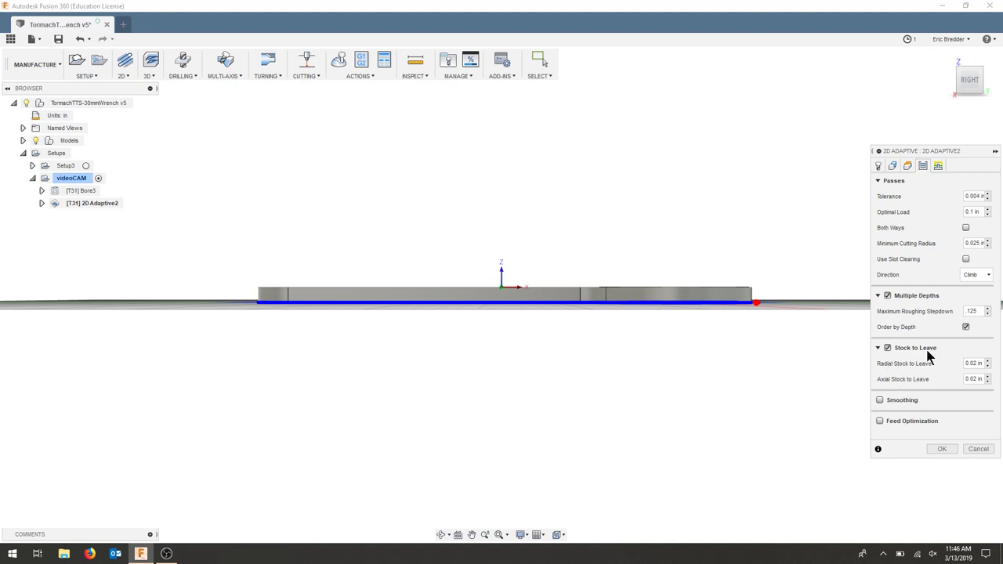
click(888, 348)
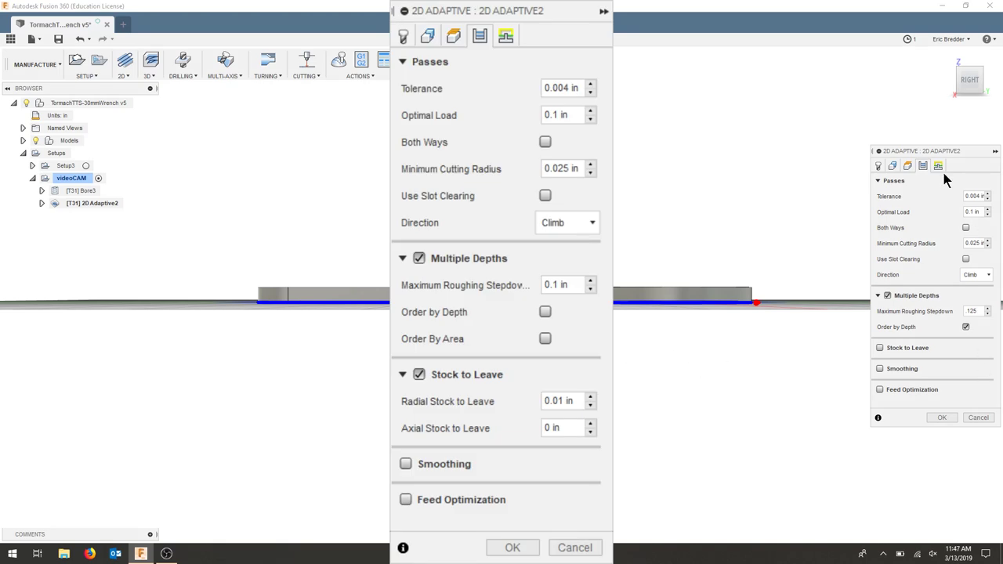
- Set the adaptive operation's stay-down level to Most in its linking settings
click(938, 167)
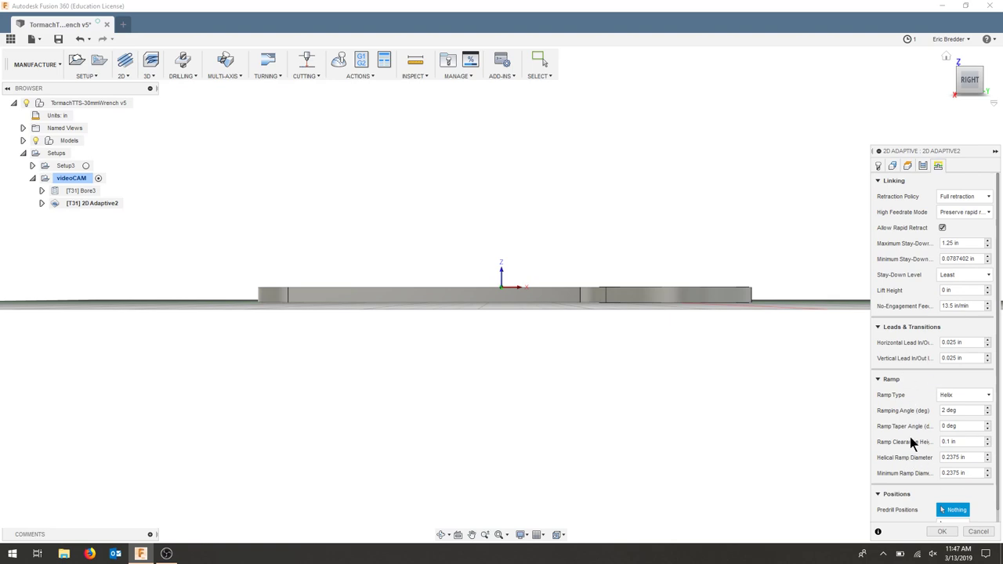
click(978, 282)
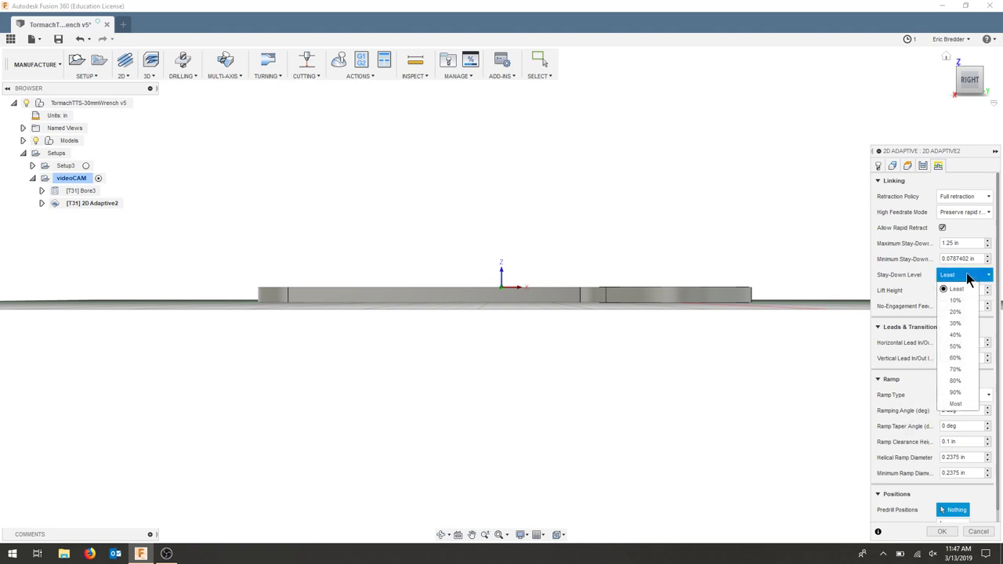
click(956, 401)
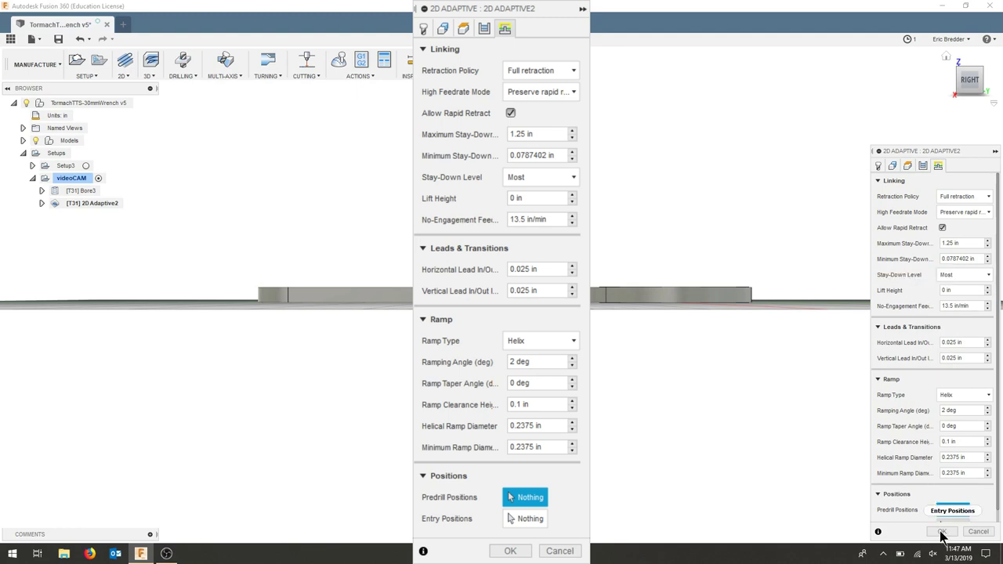
- Generate the 2D Adaptive toolpath around the wrench and check its passes in the home view and from the right side
click(942, 531)
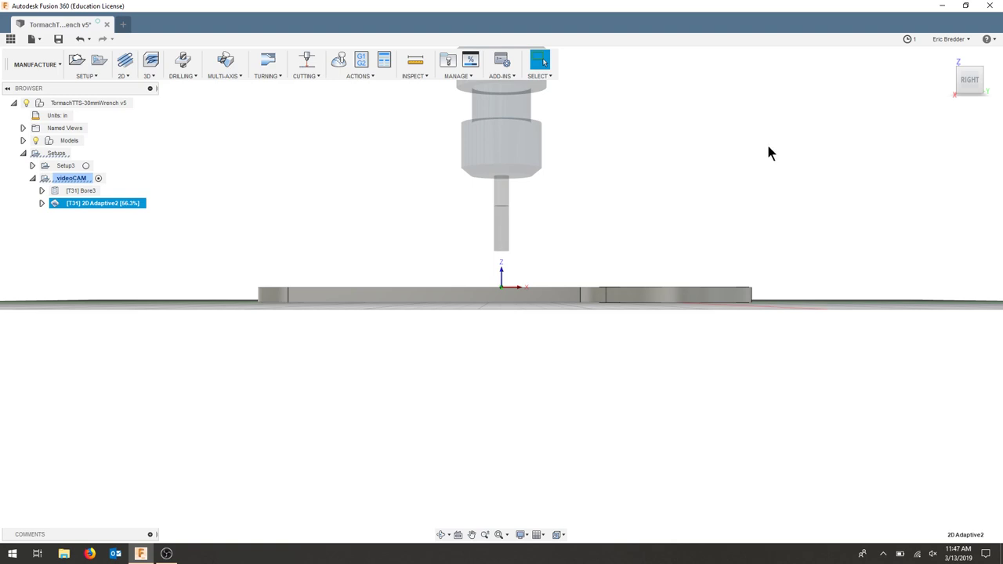
click(946, 58)
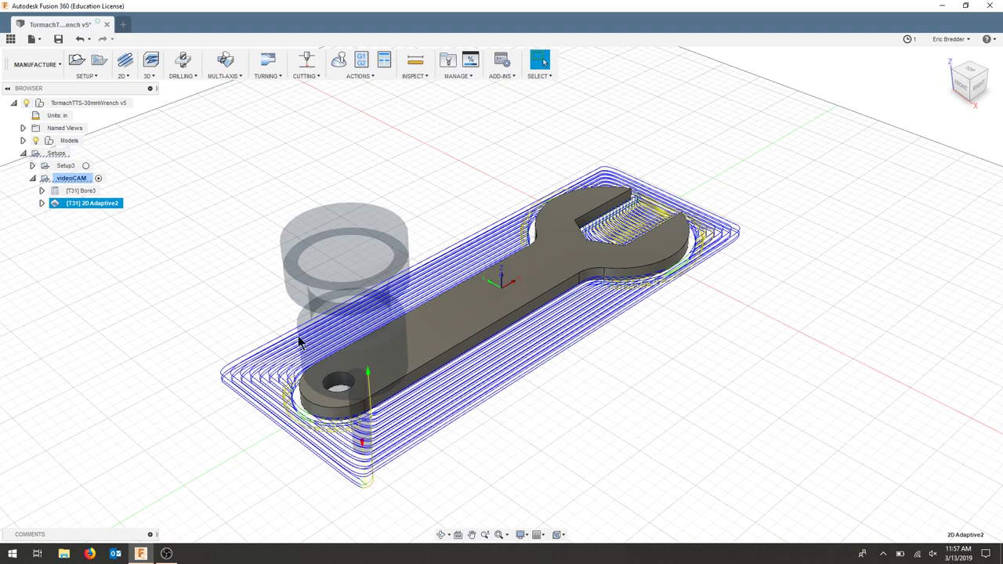
click(972, 89)
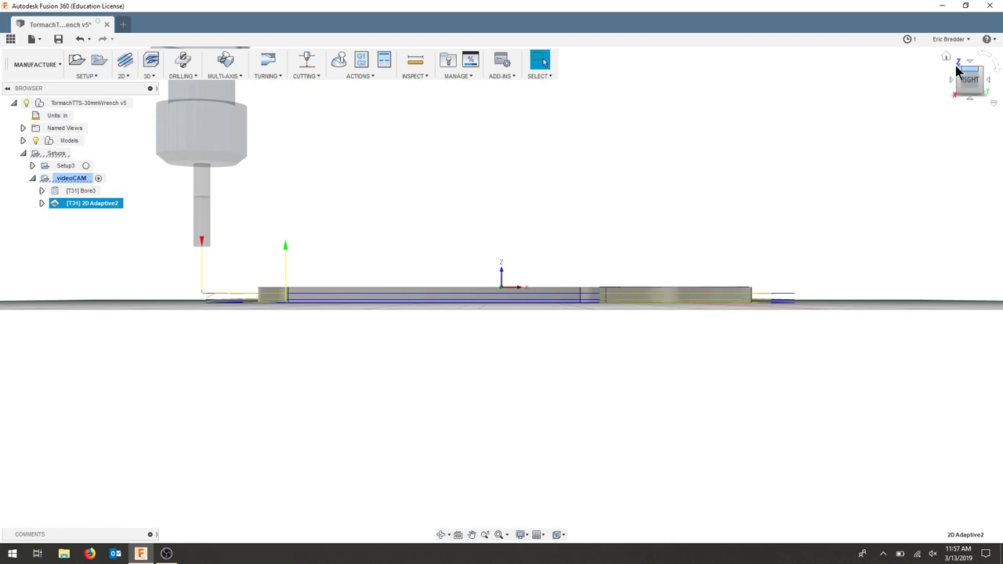
click(945, 54)
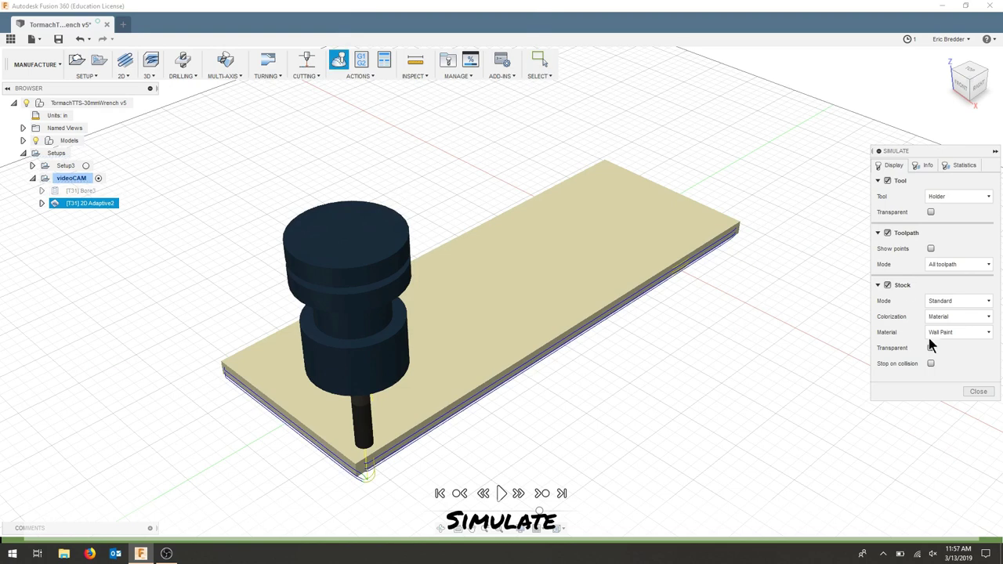
- Simulate the 2D Adaptive operation with holder and stock shown, skip ahead through the toolpath, and close the simulation
click(502, 492)
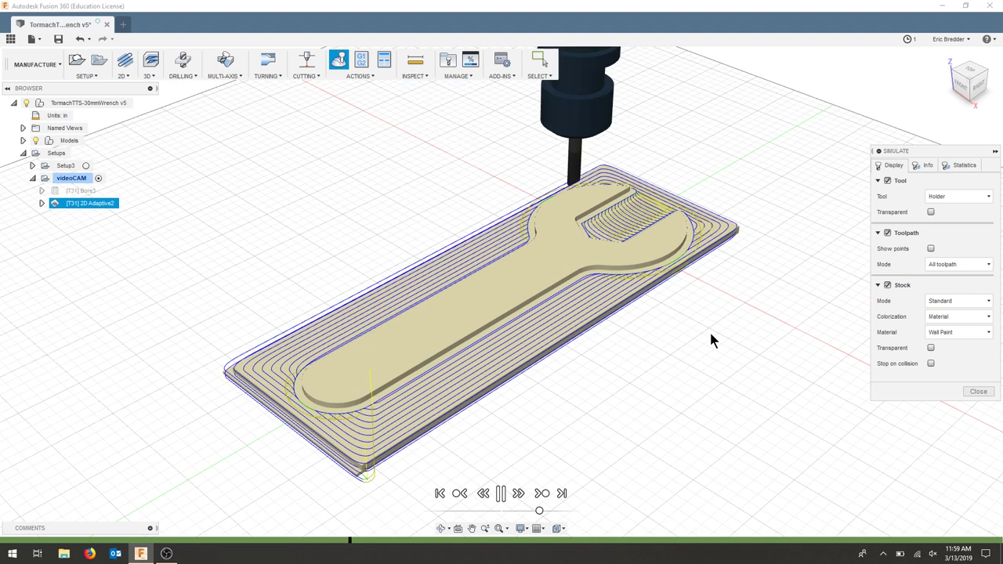
click(542, 493)
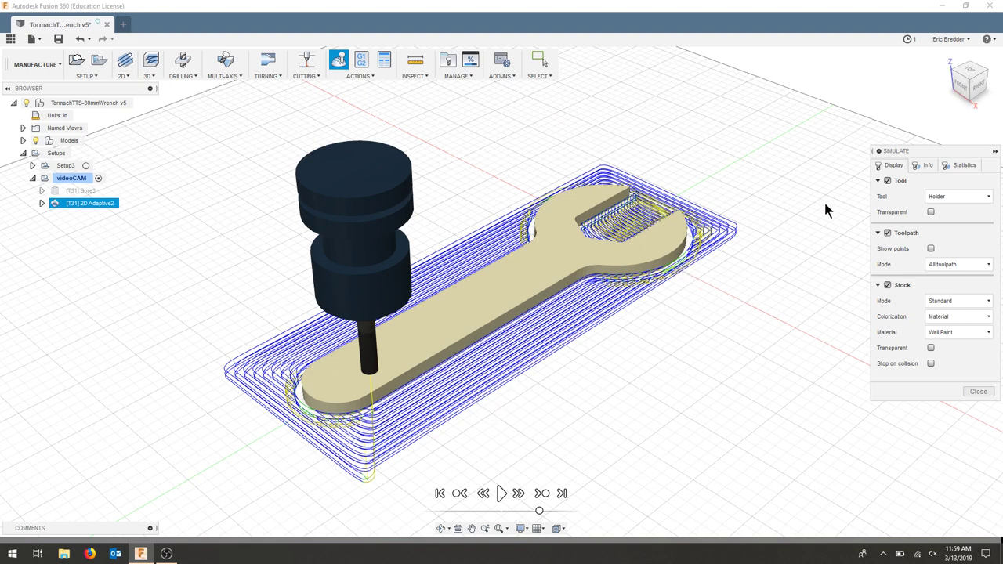
click(978, 391)
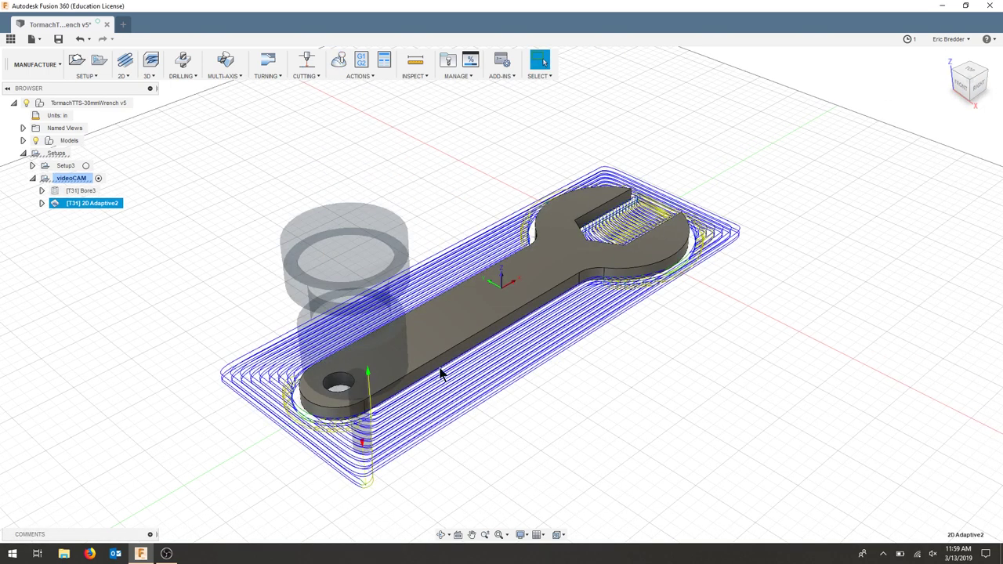